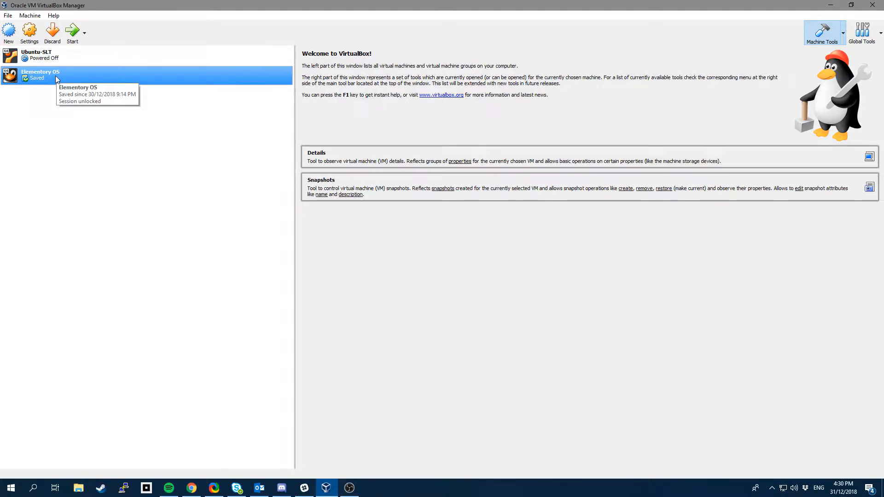
Start the saved Elementary OS virtual machine and log in by entering the account password.
left_click(72, 35)
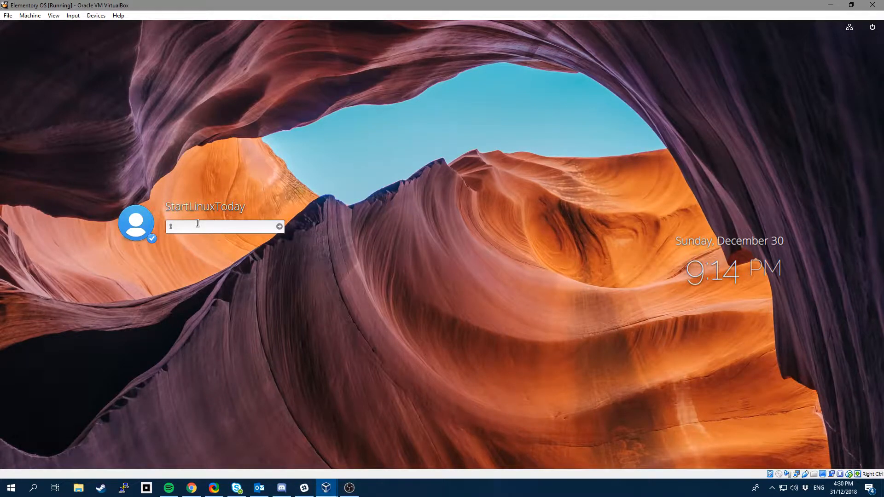
type("***********")
key("Return")
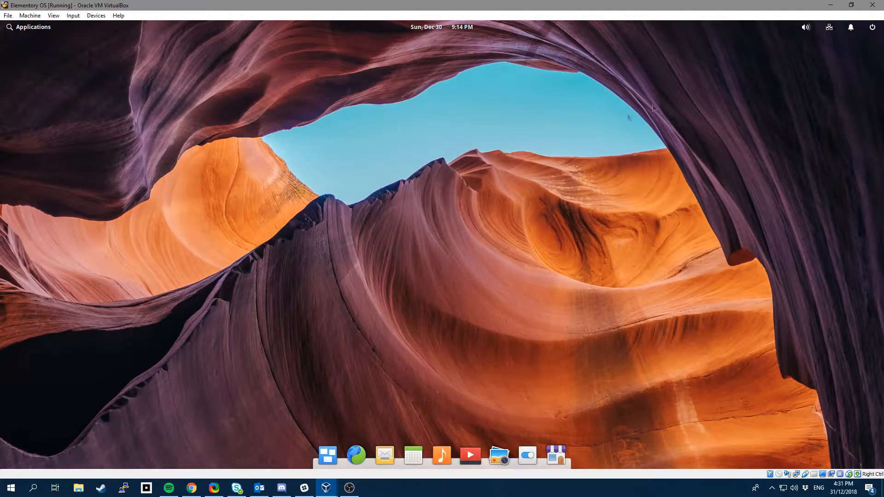
Shut down Elementary OS from within the guest desktop and confirm the shutdown.
left_click(872, 27)
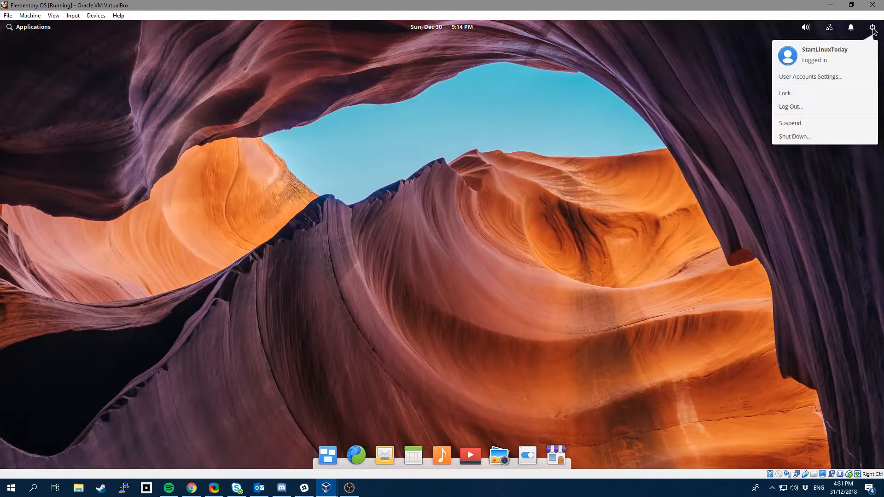
left_click(806, 138)
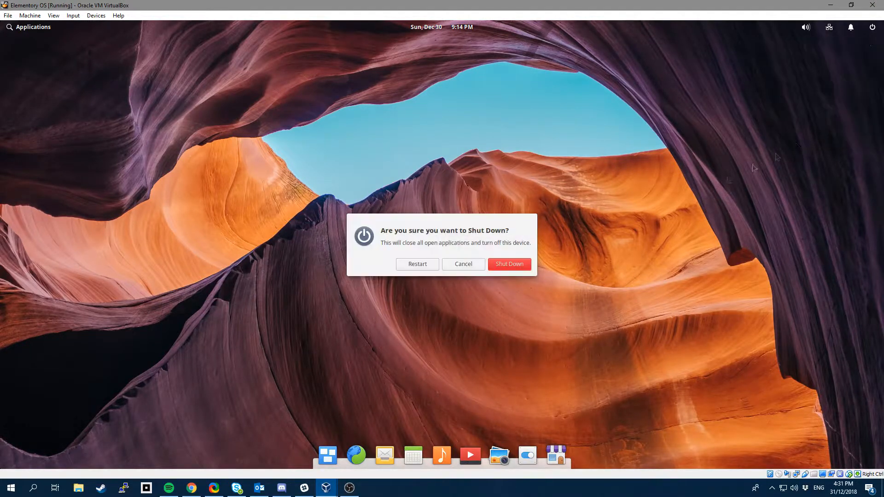
left_click(511, 266)
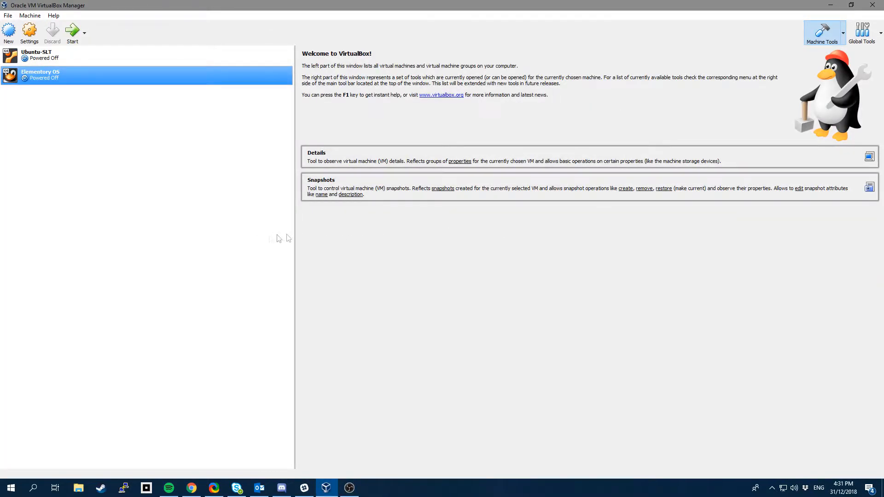
Start the Elementary OS virtual machine again and power it off with an ACPI shutdown.
left_click(73, 31)
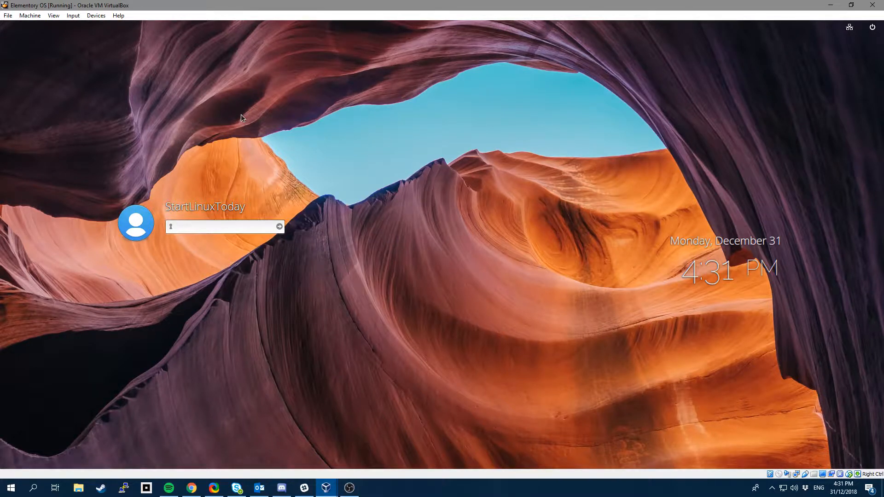
left_click(5, 17)
mouse_move(32, 18)
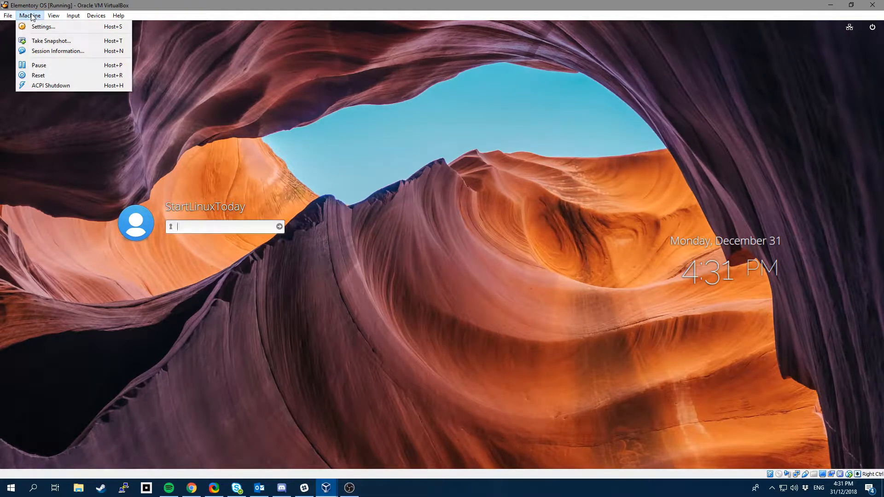
left_click(54, 87)
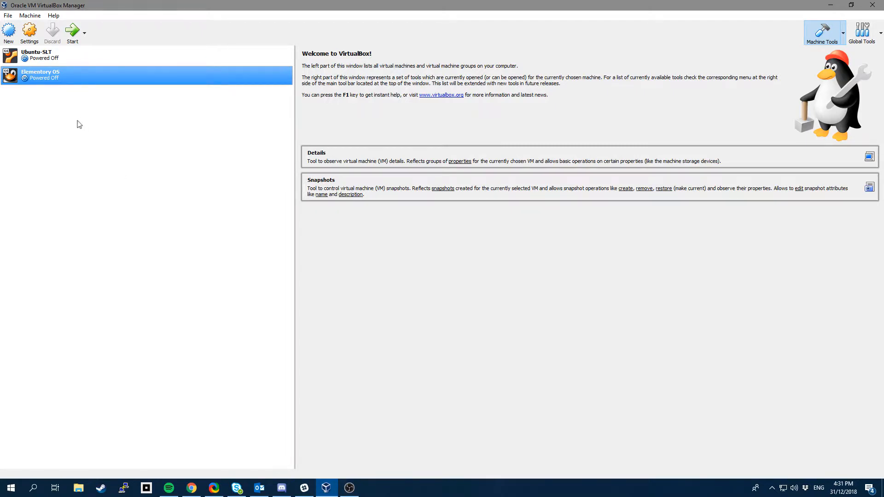
Begin creating a new virtual machine and enter Ubuntu as its name.
left_click(10, 32)
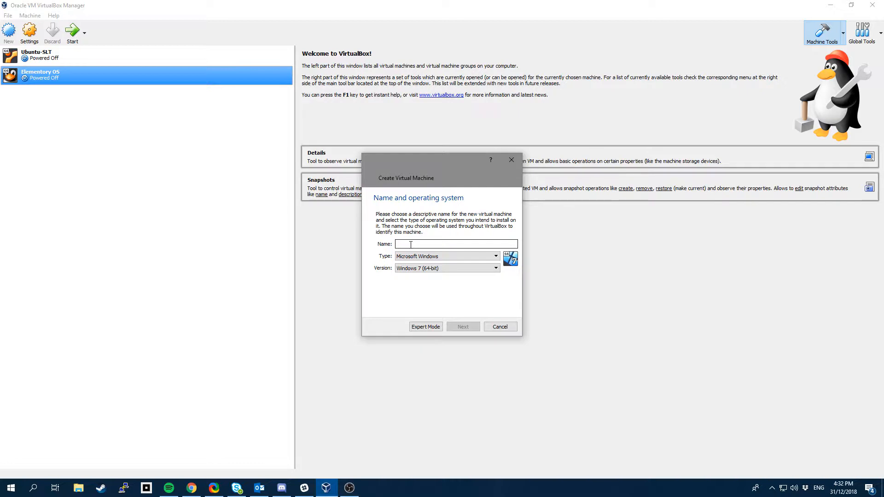
type("Ubuntu")
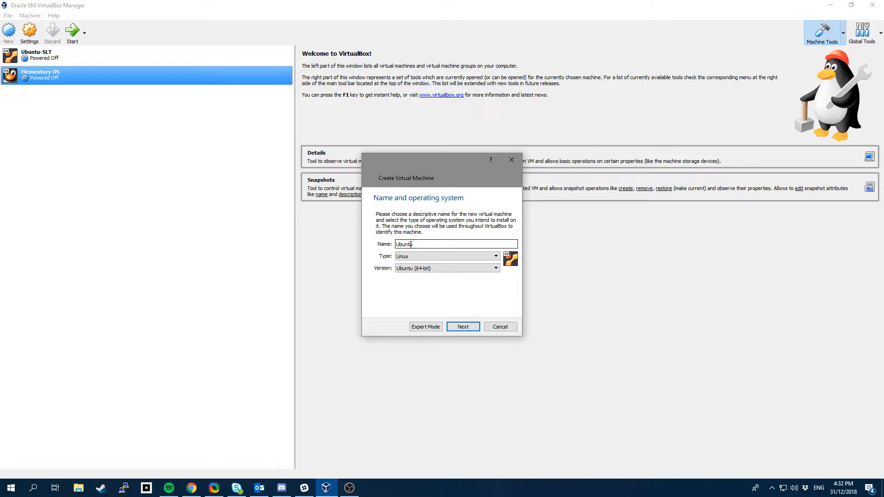
Try Fedora and Windows 10 as names for the new virtual machine, and clear the name field.
key("BackSpace")
key("BackSpace")
key("BackSpace")
key("BackSpace")
key("BackSpace")
key("BackSpace")
type("Fedora")
key("BackSpace")
key("BackSpace")
key("BackSpace")
key("BackSpace")
key("BackSpace")
type("Wi")
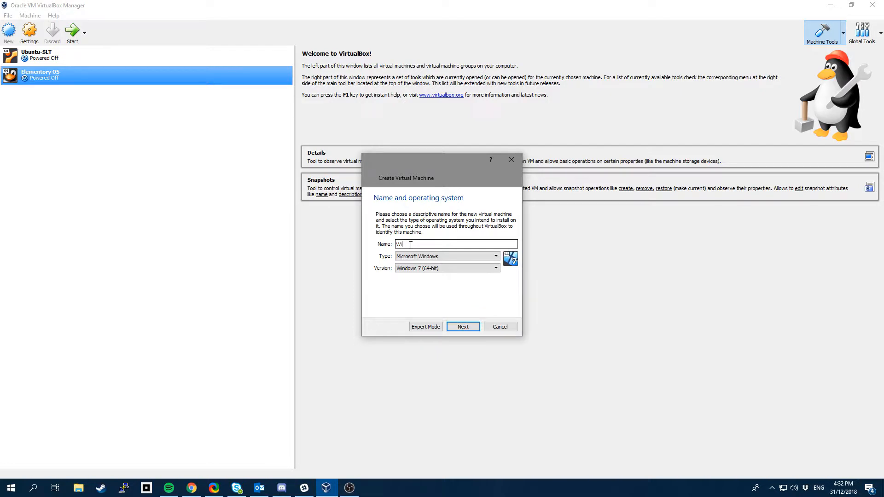
type("ndows 10")
key("BackSpace")
key("BackSpace")
key("BackSpace")
key("BackSpace")
key("BackSpace")
key("BackSpace")
key("BackSpace")
key("BackSpace")
key("BackSpace")
key("BackSpace")
Examine the operating system versions and types offered for the new virtual machine, without changing the selection.
left_click(430, 267)
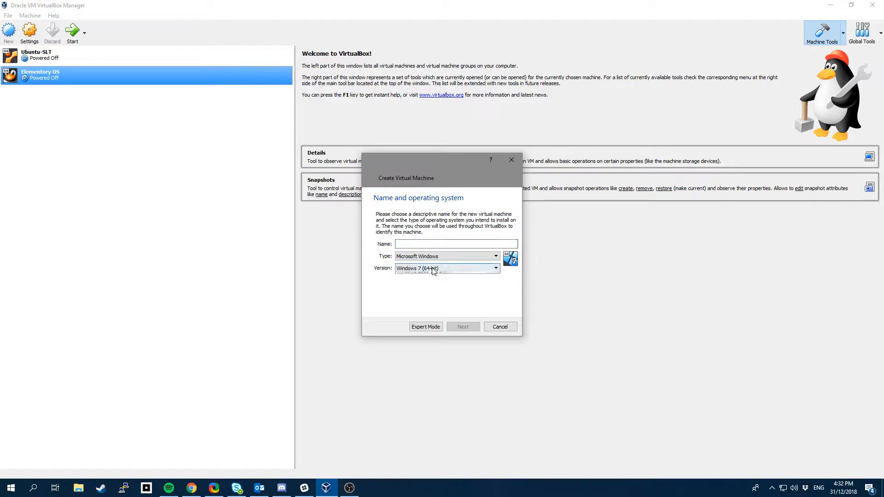
scroll(413, 322, "down", 4)
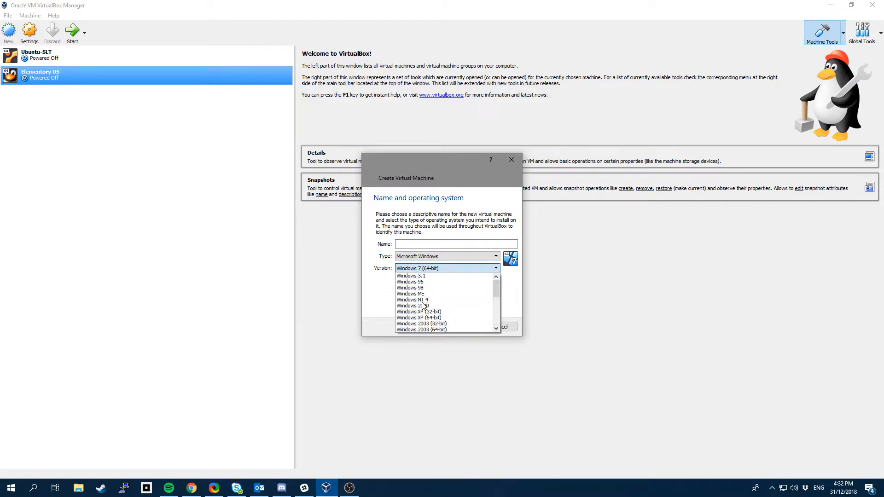
left_click(378, 300)
left_click(437, 256)
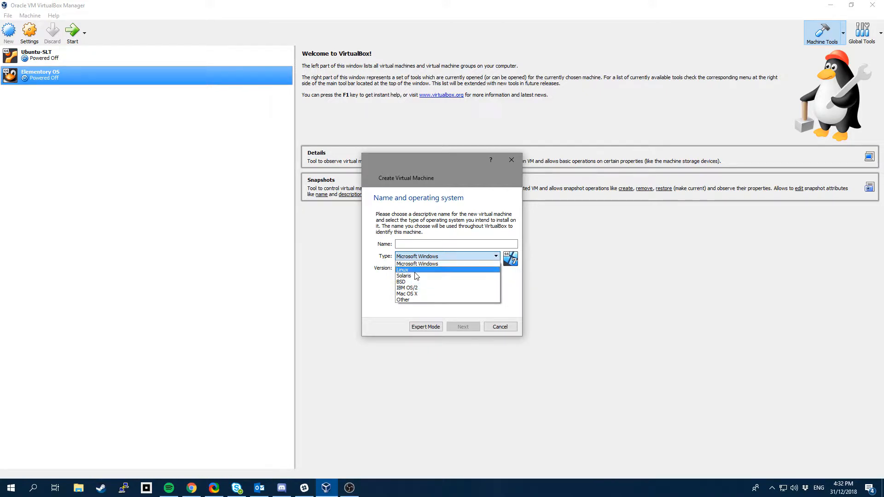
left_click(375, 280)
Name the new virtual machine Ubuntu-video and continue to the memory size settings.
left_click(419, 244)
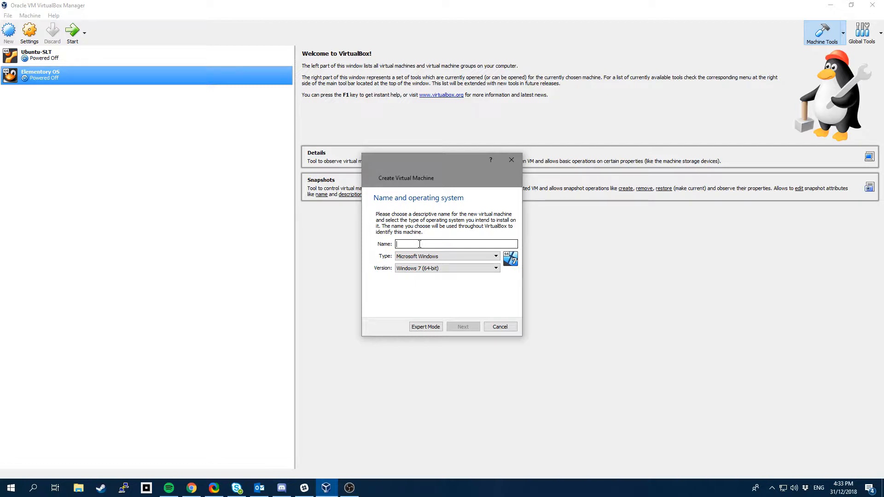
type("Ubuntu-vi")
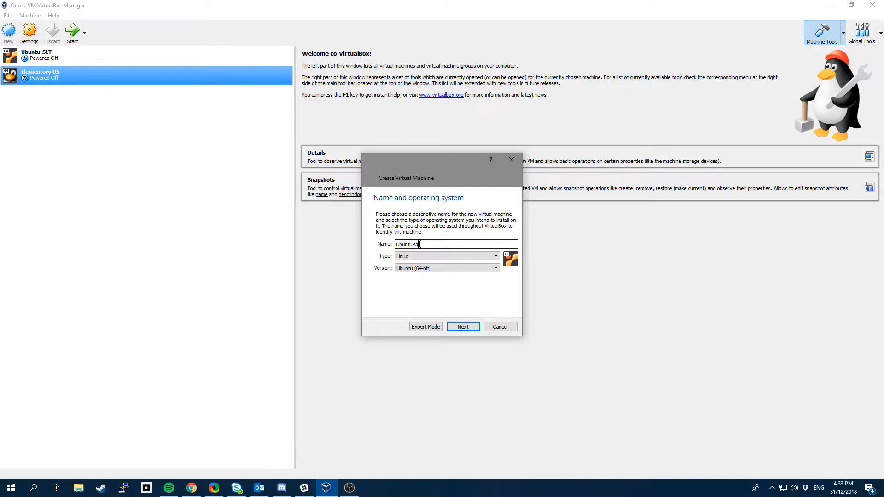
type("deo")
left_click(471, 330)
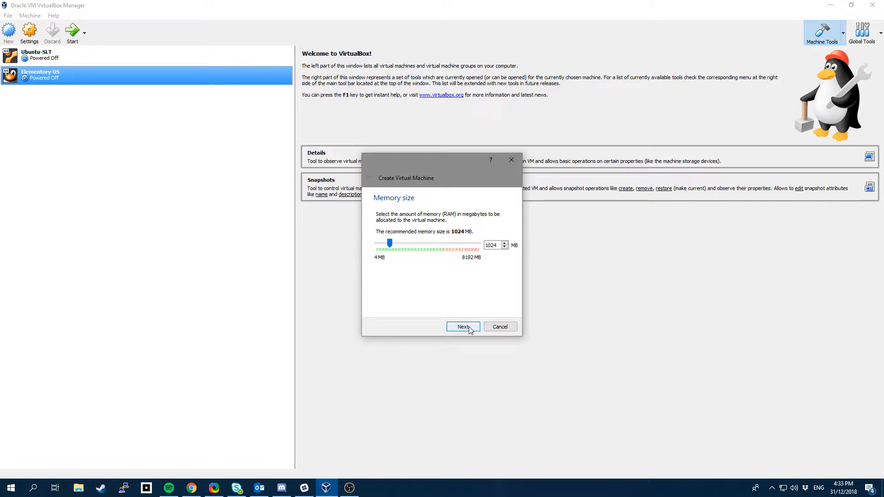
Try the maximum memory size of 8192 MB, lower it, and enter 2048 MB instead.
left_click_drag(390, 244, 475, 266)
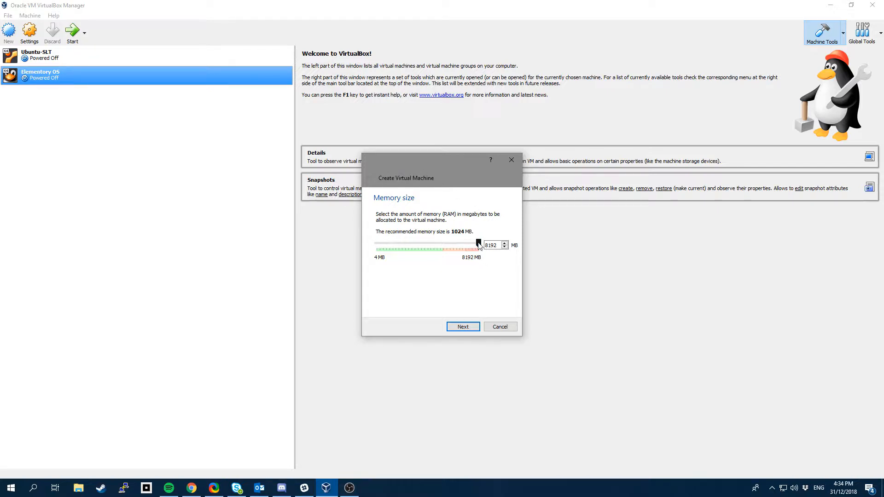
left_click_drag(479, 245, 395, 242)
double_click(501, 247)
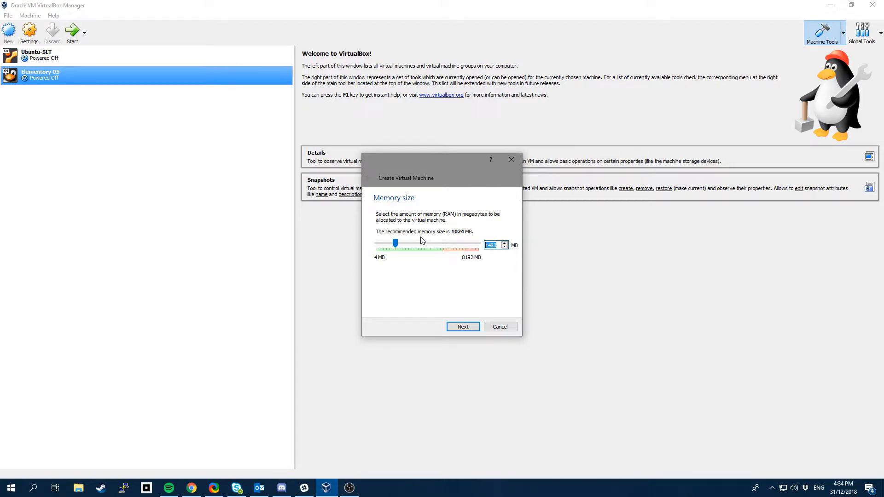
type("2048")
Set the virtual machine's memory size to 1024 MB and continue to the hard disk options.
left_click_drag(502, 245, 452, 249)
type("1024")
left_click(463, 327)
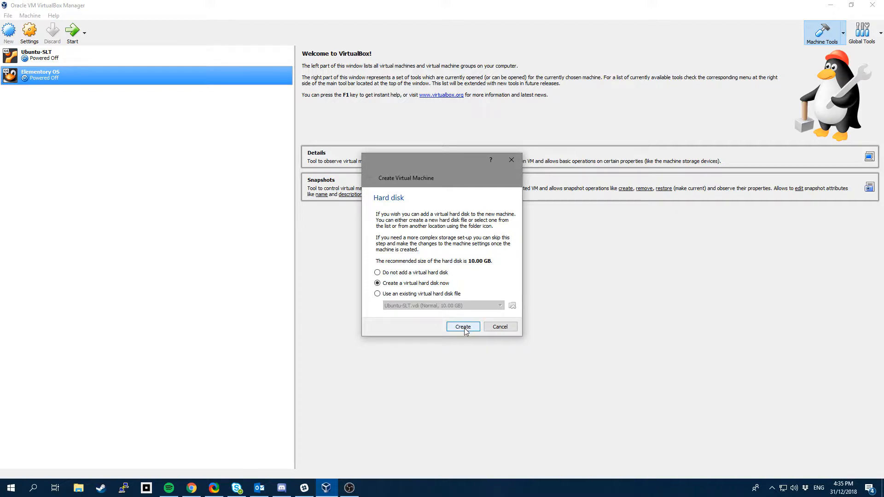
Create a new virtual hard disk of type VDI with dynamically allocated storage.
left_click(464, 328)
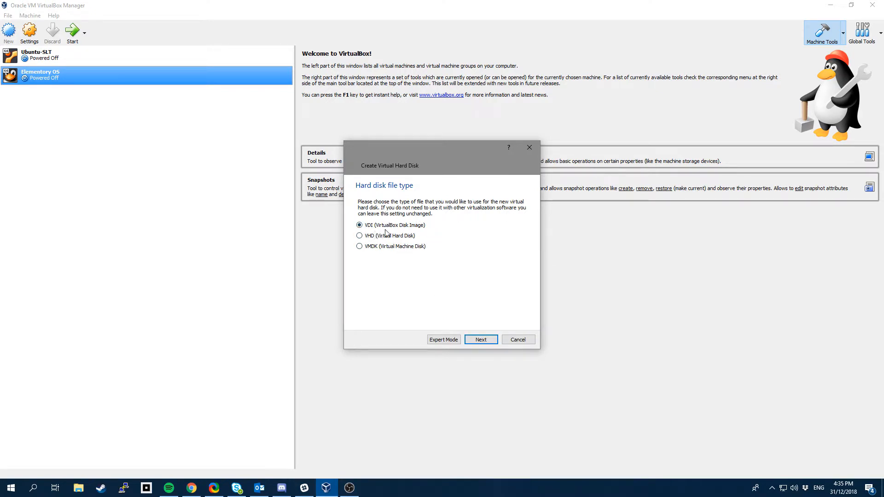
left_click(487, 340)
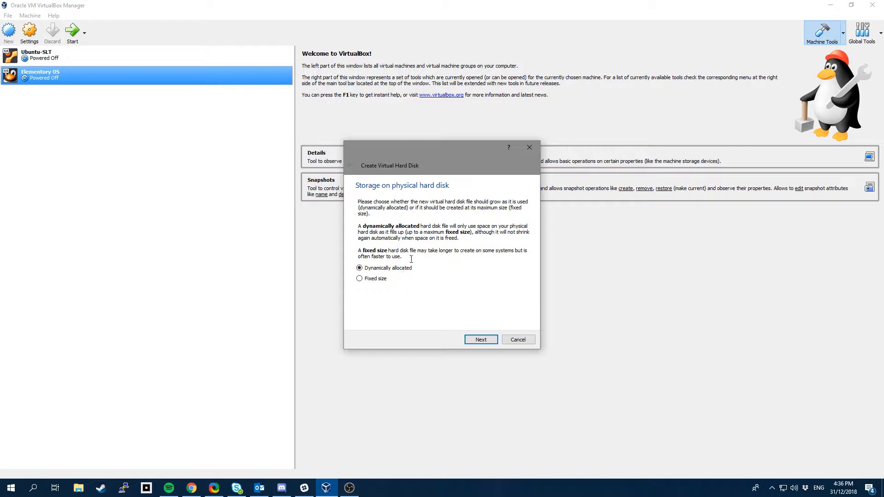
left_click(375, 282)
left_click(380, 269)
left_click(483, 340)
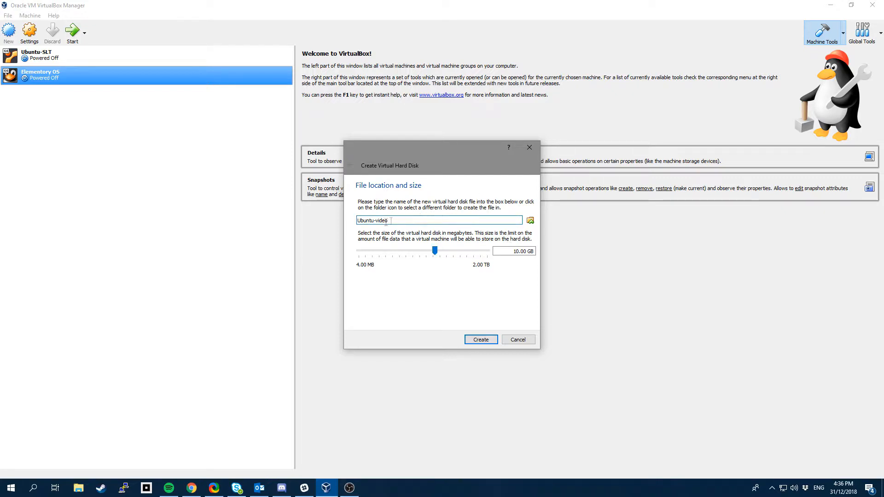
Browse for a new location for the virtual hard disk file and go to the Storage (D:) drive.
left_click(529, 218)
scroll(392, 292, "down", 12)
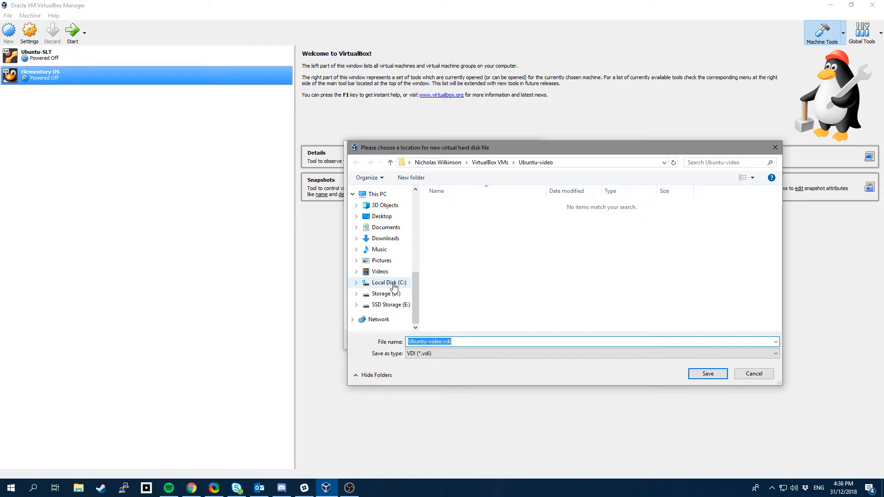
left_click(395, 295)
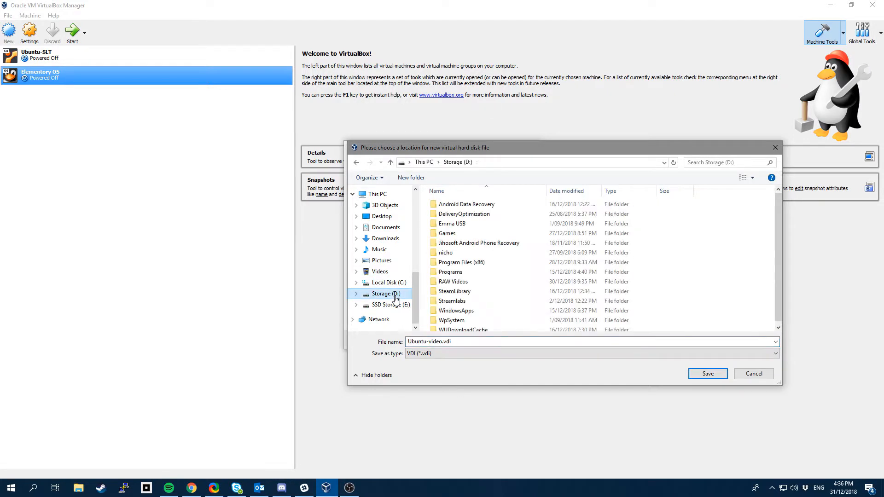
left_click(395, 306)
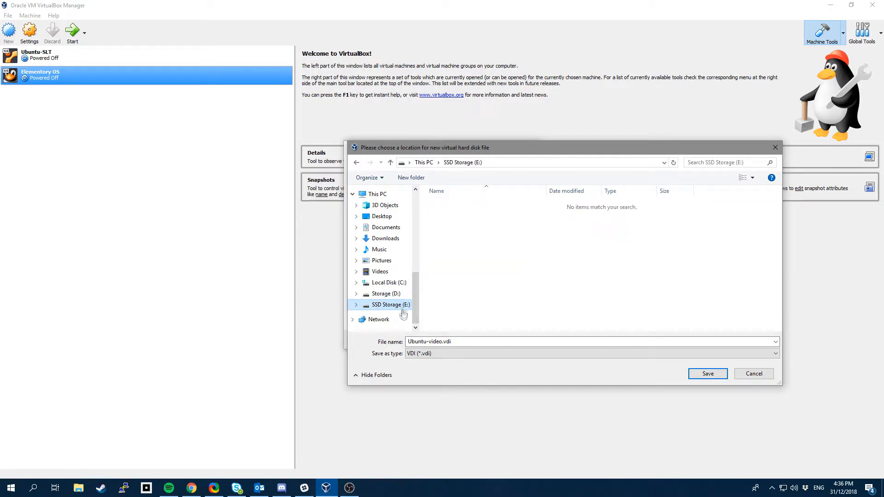
left_click(387, 297)
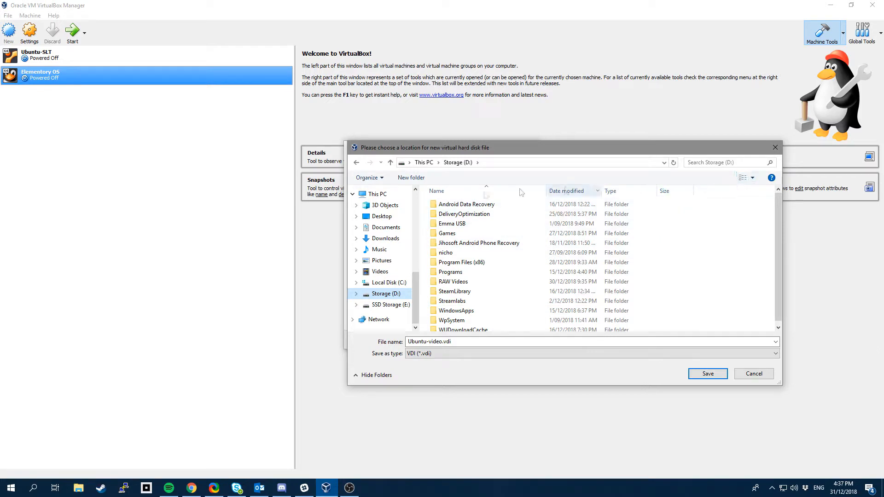
Create a folder named VMs on the D: drive, save Ubuntu-video.vdi in it, and create the virtual hard disk.
left_click(414, 178)
type("VMs")
key("Return")
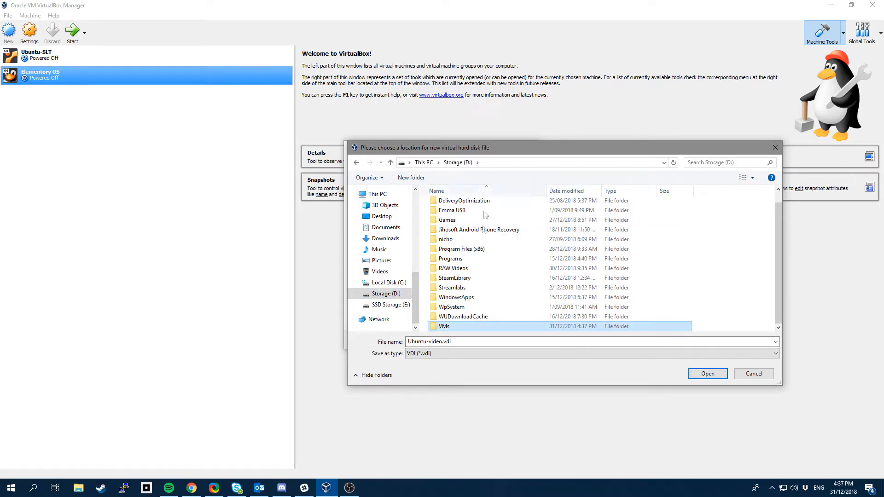
double_click(444, 327)
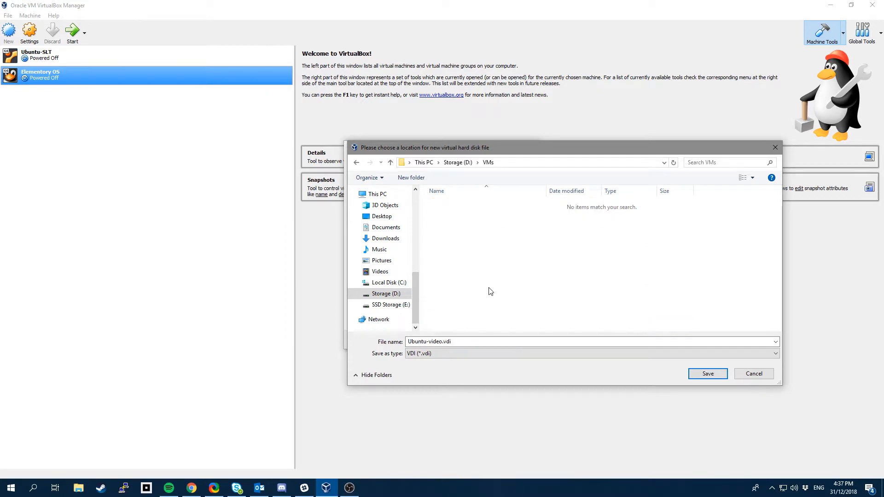
left_click(709, 375)
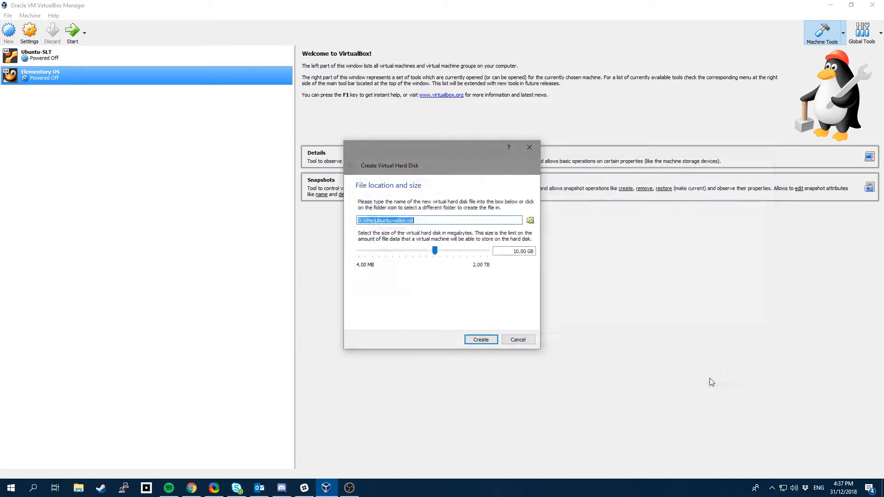
left_click(479, 340)
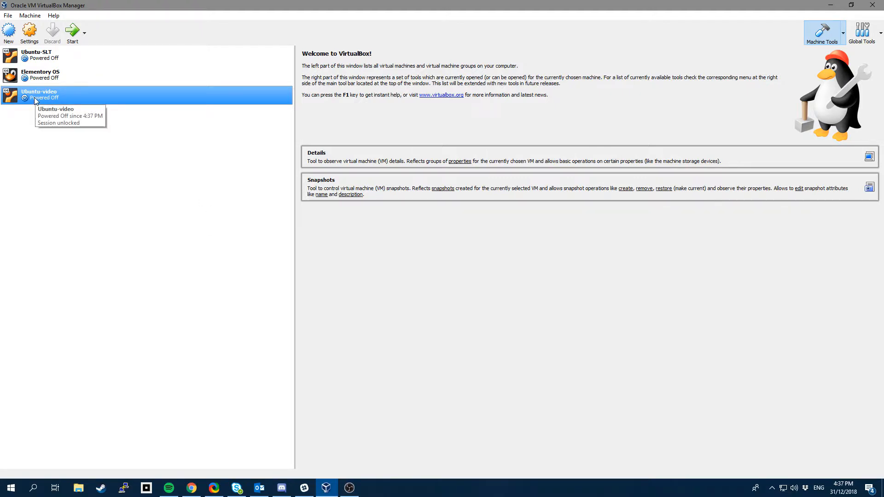
Start the Ubuntu-video virtual machine with elementaryos-5.0-stable.20181016.iso from Downloads as its start-up disk.
left_click(72, 31)
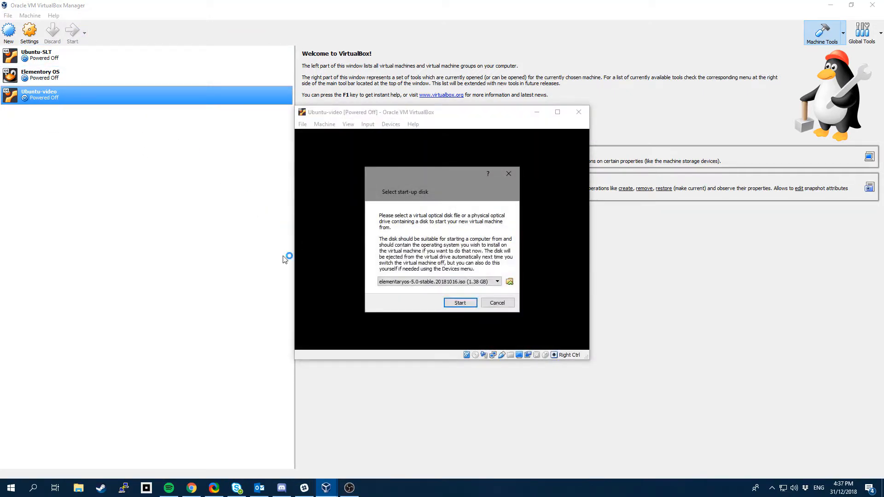
left_click_drag(414, 173, 389, 161)
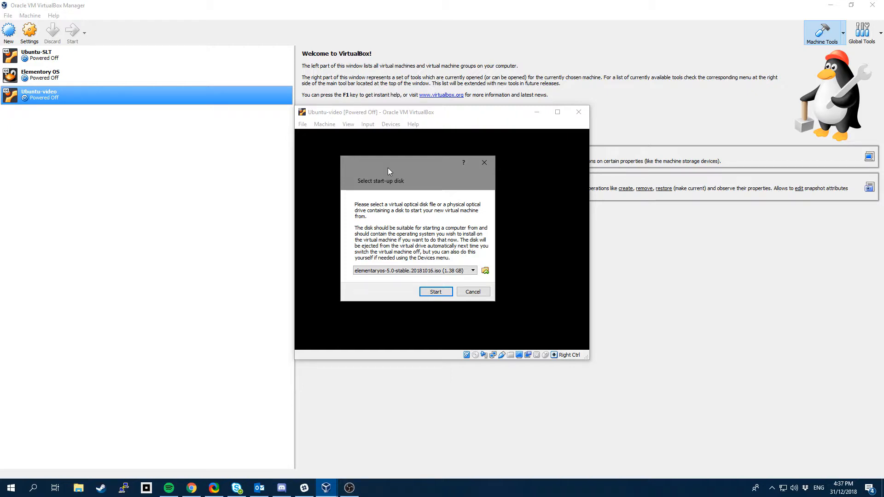
left_click_drag(397, 162, 440, 134)
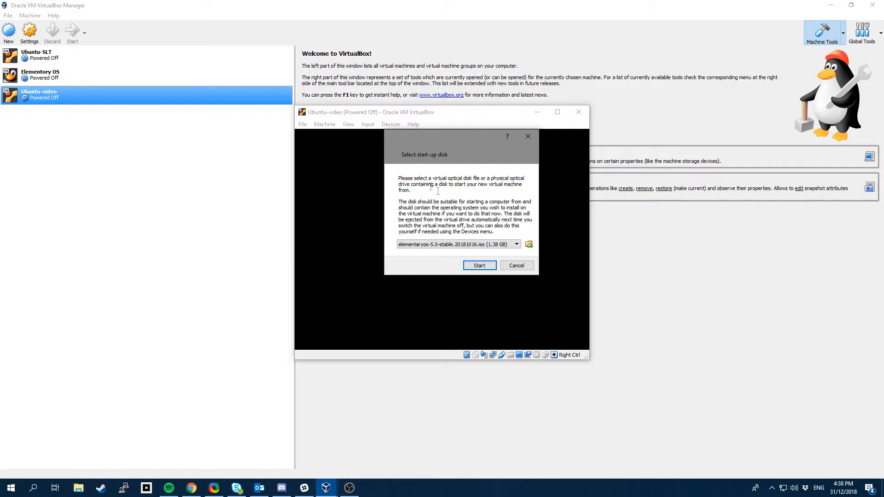
left_click(529, 244)
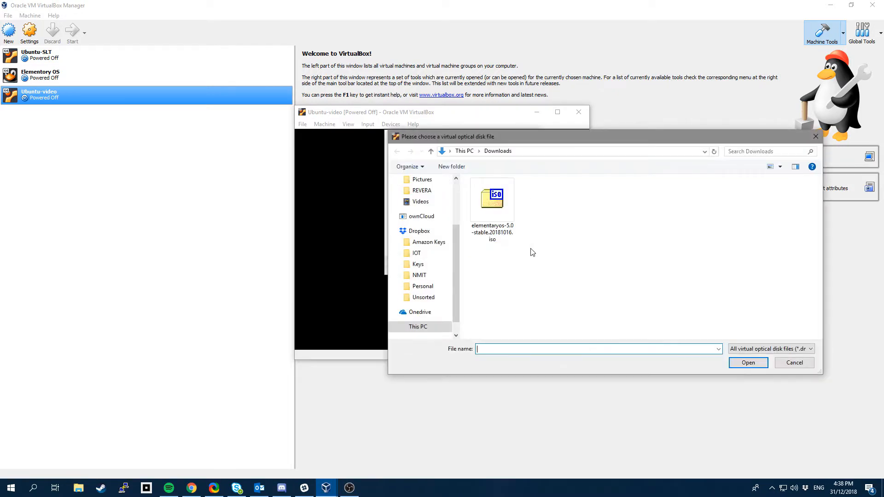
left_click_drag(512, 136, 204, 119)
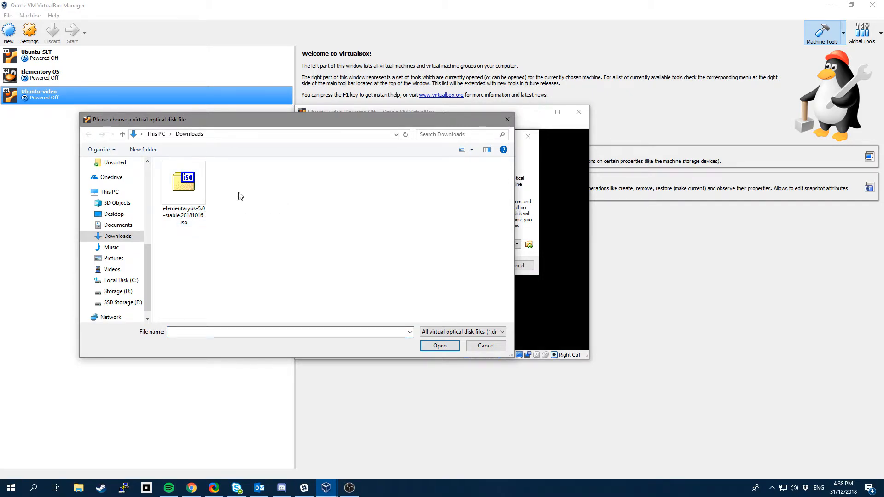
double_click(183, 197)
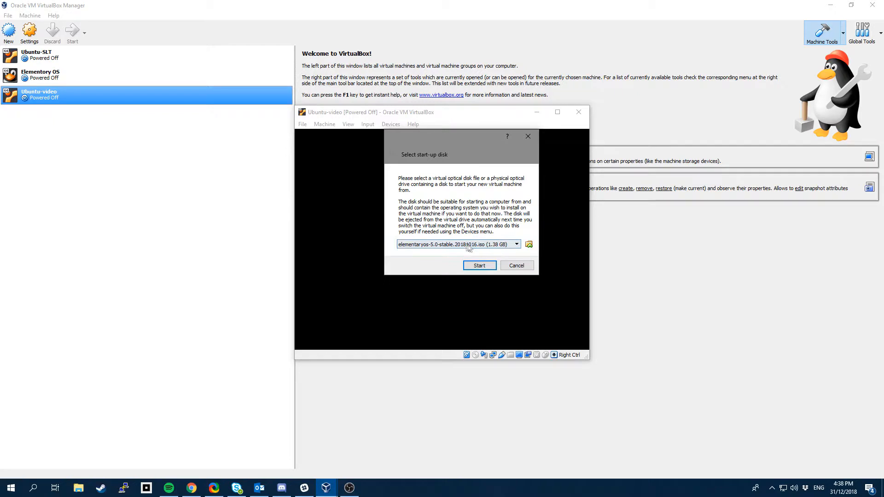
left_click(481, 265)
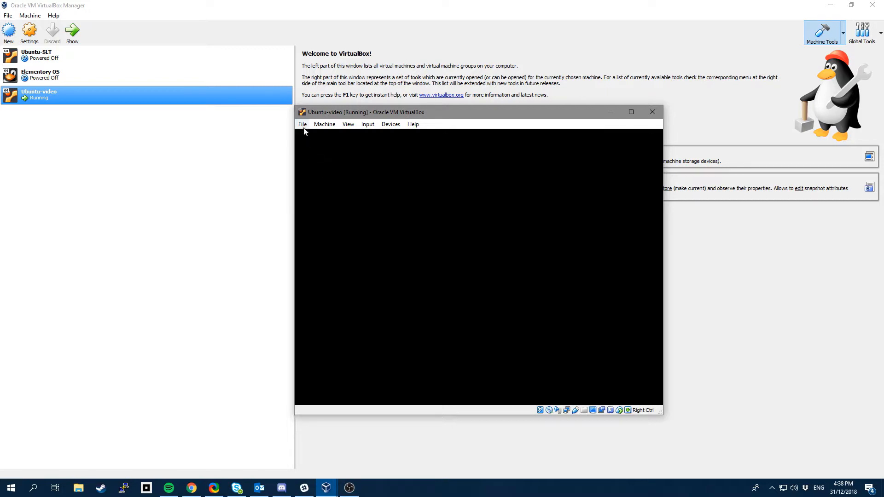
Open the preferences from the running machine's window and examine the General settings and the Input shortcuts for the virtual machine and VirtualBox Manager.
left_click_drag(419, 115, 432, 83)
left_click(315, 93)
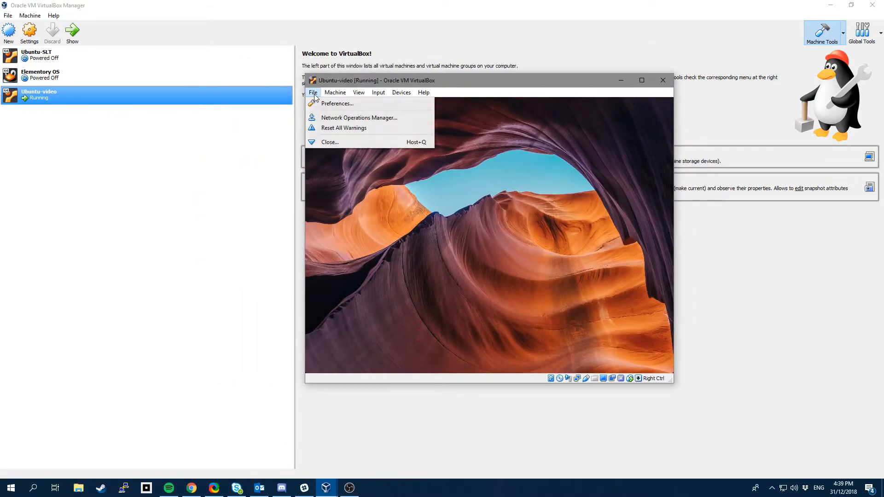
mouse_move(328, 94)
left_click(314, 101)
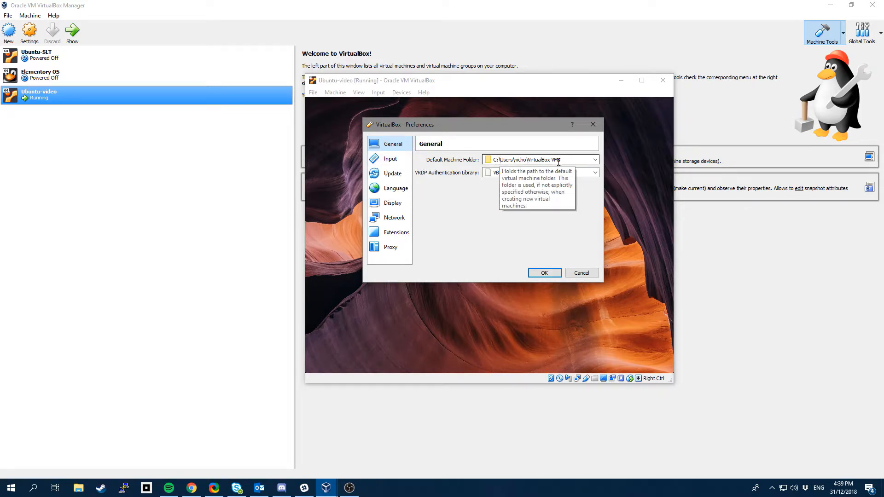
left_click(389, 161)
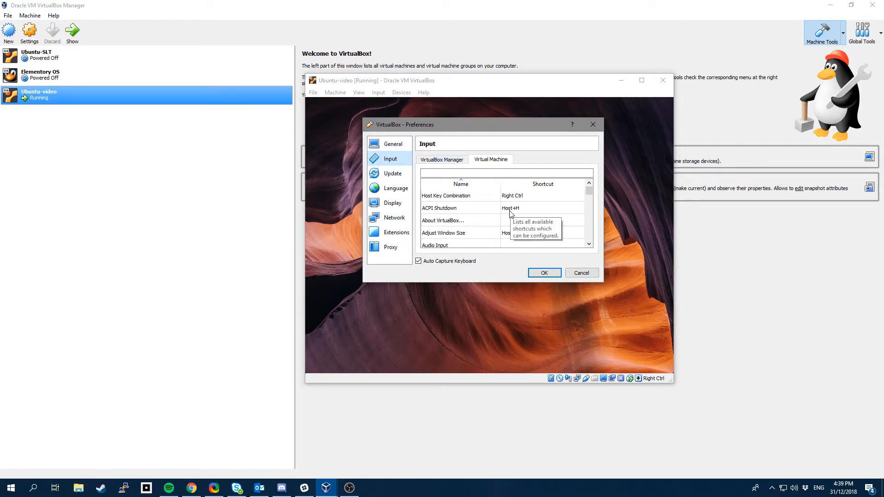
scroll(510, 213, "down", 3)
scroll(511, 216, "up", 3)
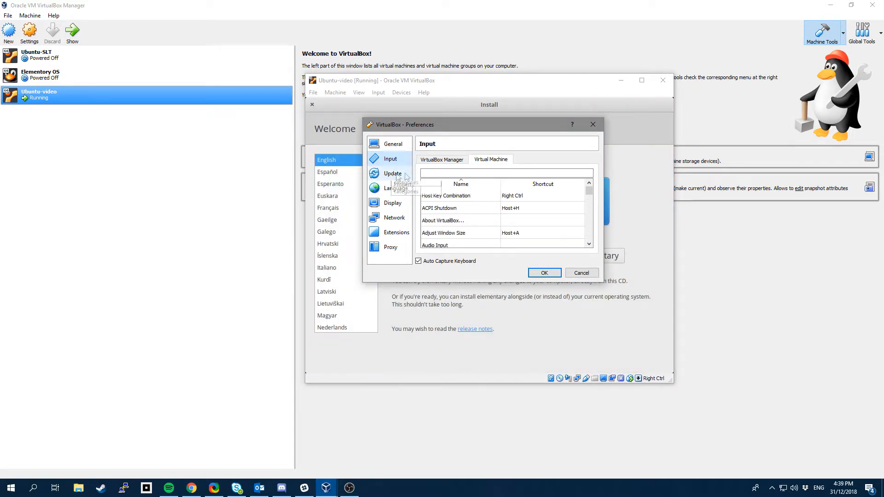
left_click(448, 160)
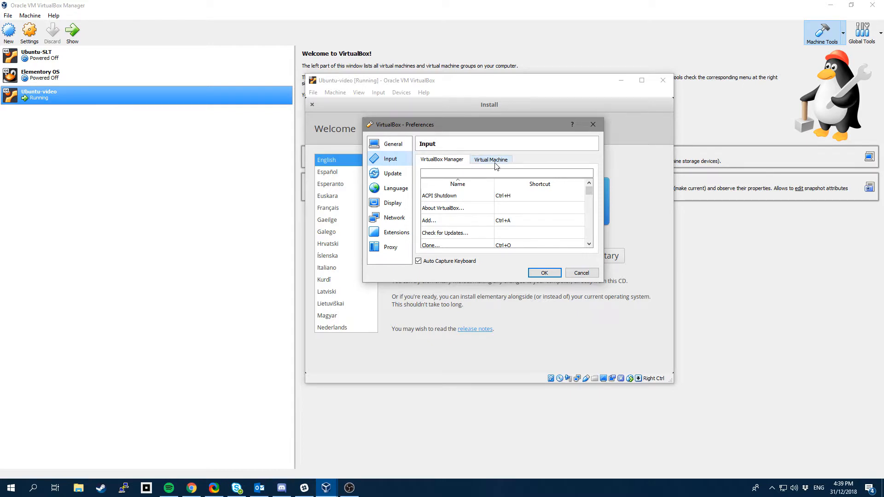
Review the Update, Language, Display, Network, Extensions and Proxy preferences, and close the preferences without saving.
left_click(377, 175)
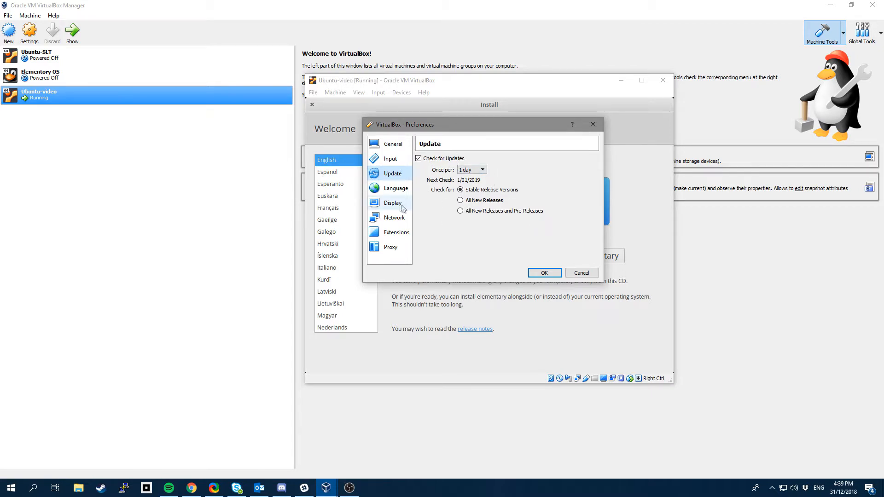
left_click(393, 189)
left_click(393, 203)
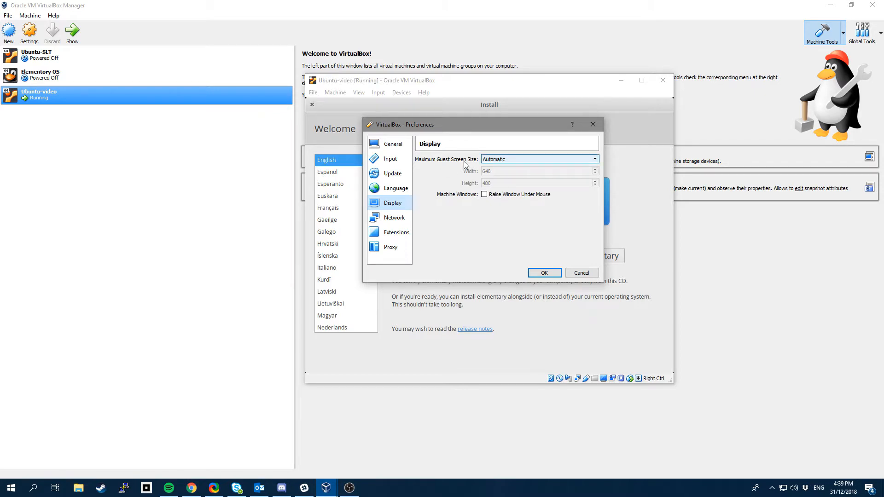
left_click(395, 219)
left_click(392, 233)
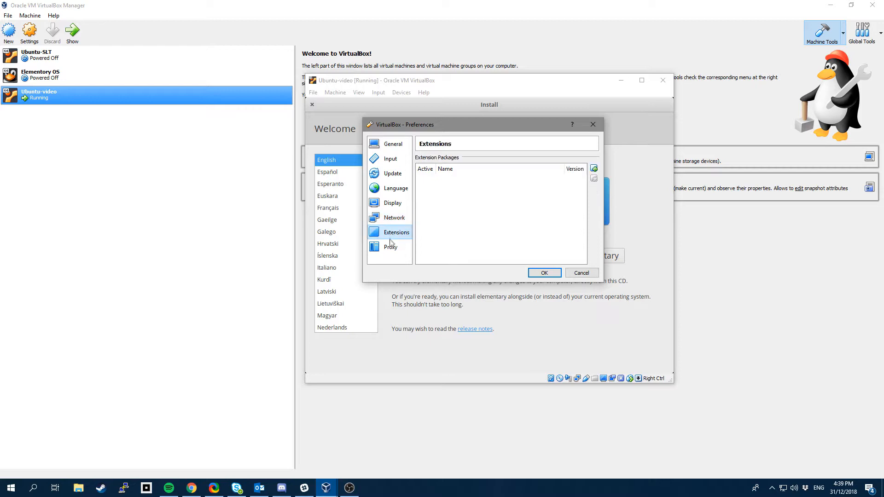
left_click(391, 249)
left_click(394, 234)
left_click(399, 218)
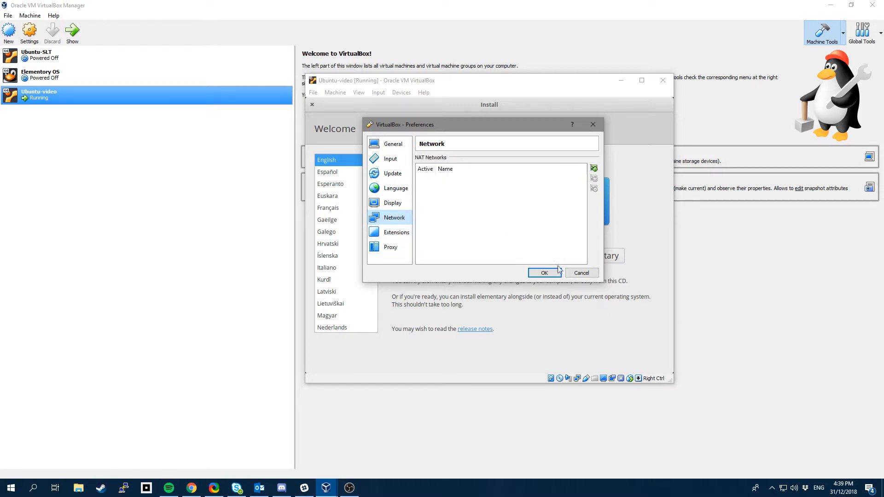
left_click(581, 273)
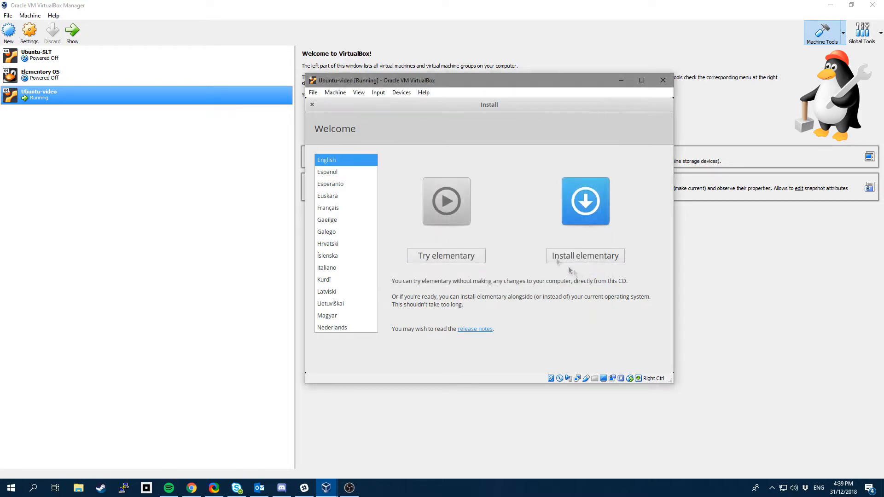
Open the Ubuntu-video machine's settings, examine the basic General options, and close them without saving.
left_click(337, 95)
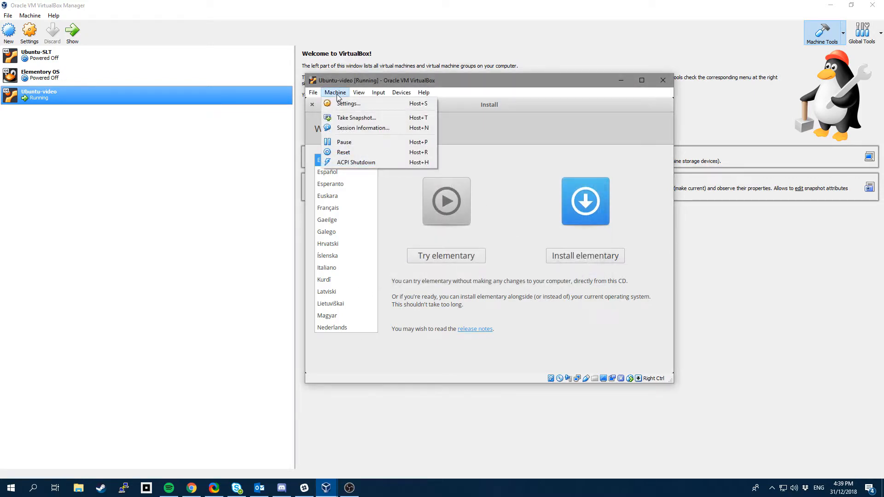
left_click(347, 103)
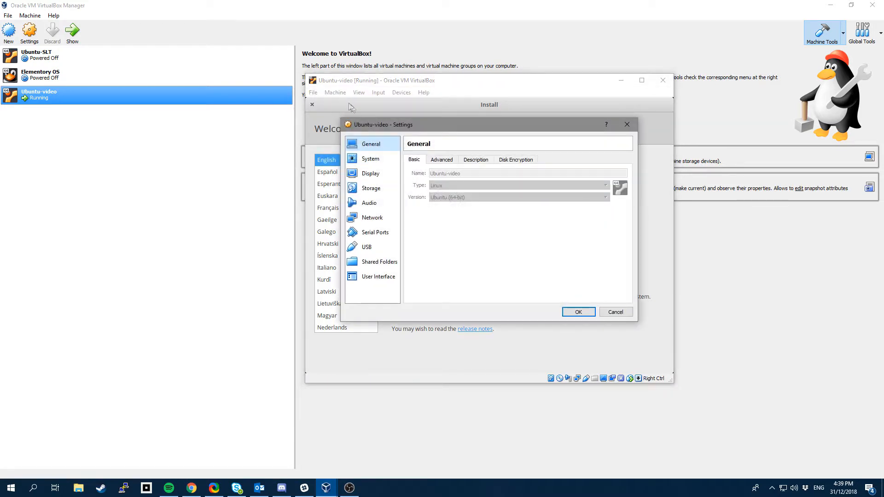
left_click_drag(459, 134, 224, 62)
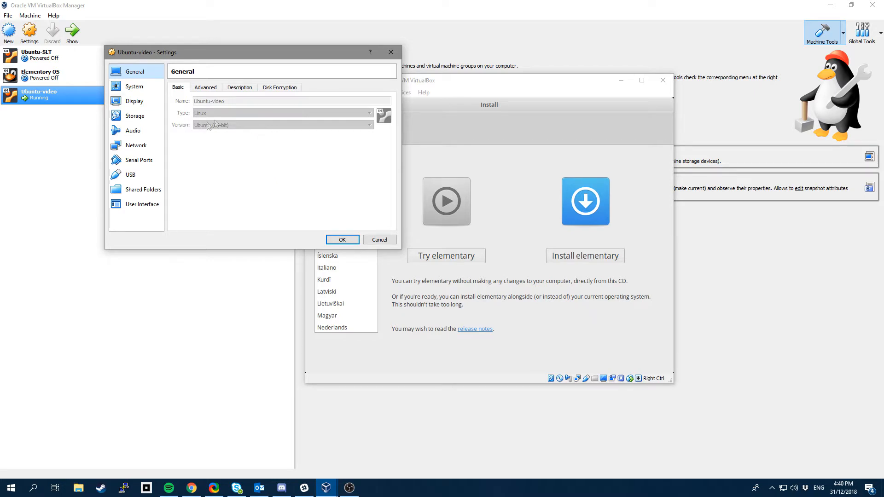
left_click(373, 244)
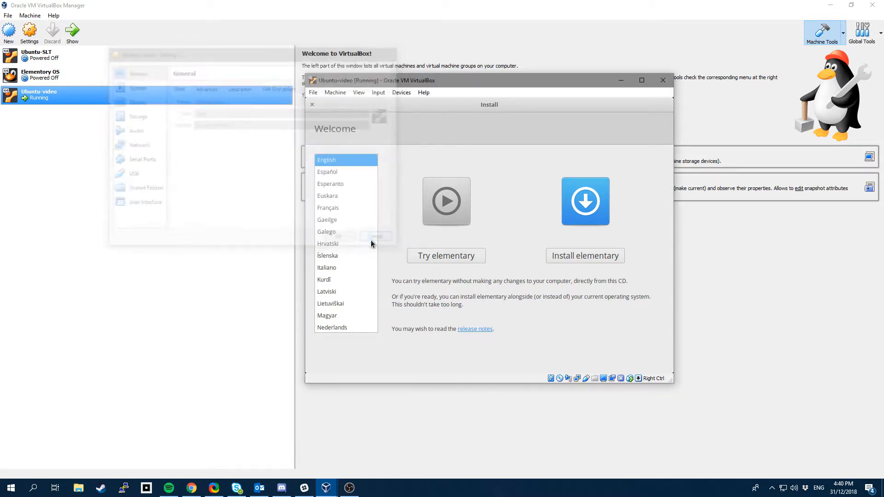
Review the machine's display options, including virtual screen sizes, and switch the machine to full-screen mode.
left_click(358, 93)
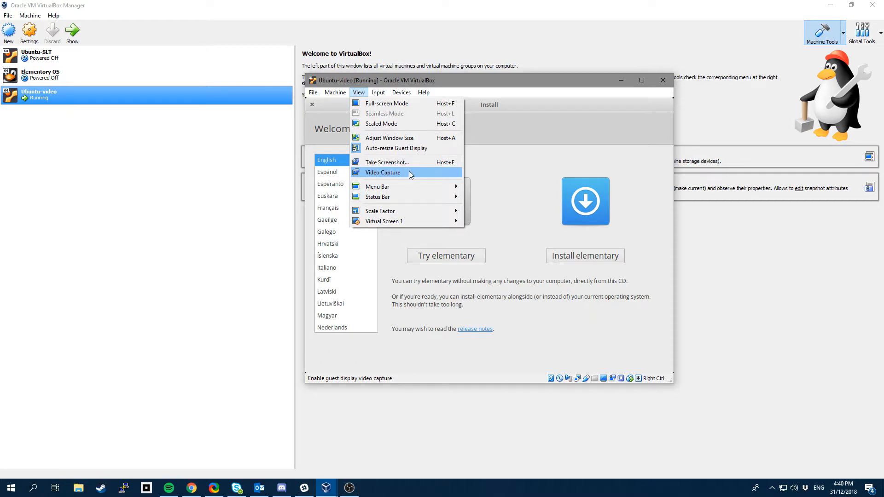
mouse_move(411, 189)
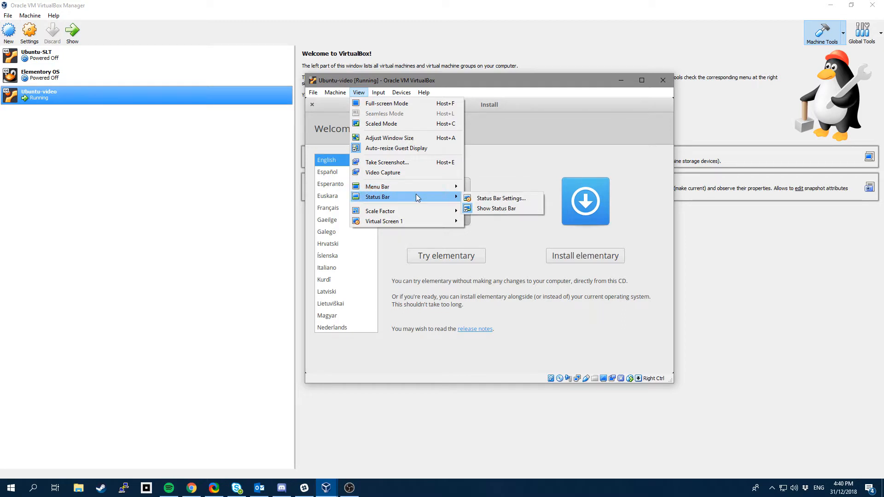
mouse_move(424, 212)
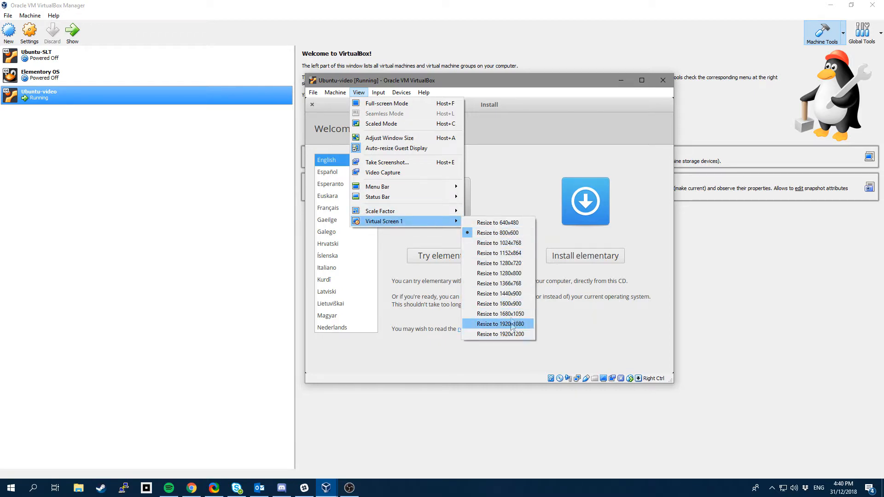
left_click(386, 104)
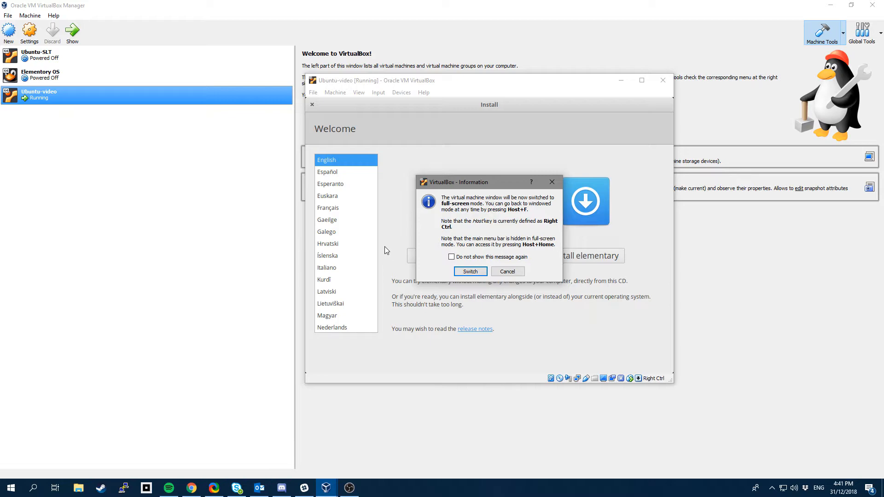
left_click(475, 273)
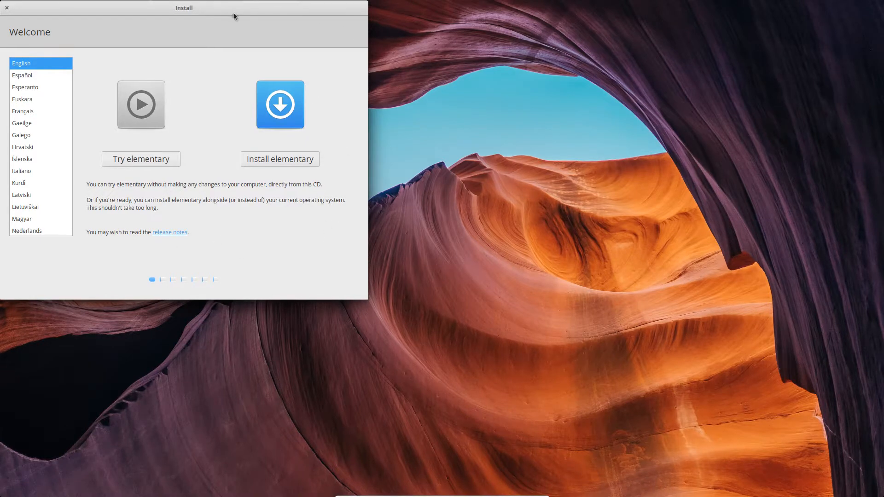
Move the installer window away from the corner of the guest desktop and return the machine to windowed mode.
left_click_drag(234, 13, 495, 126)
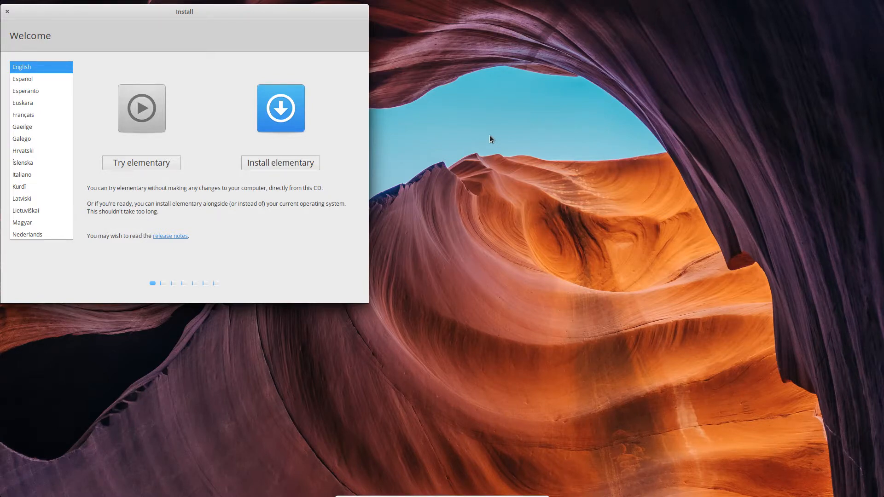
mouse_move(507, 495)
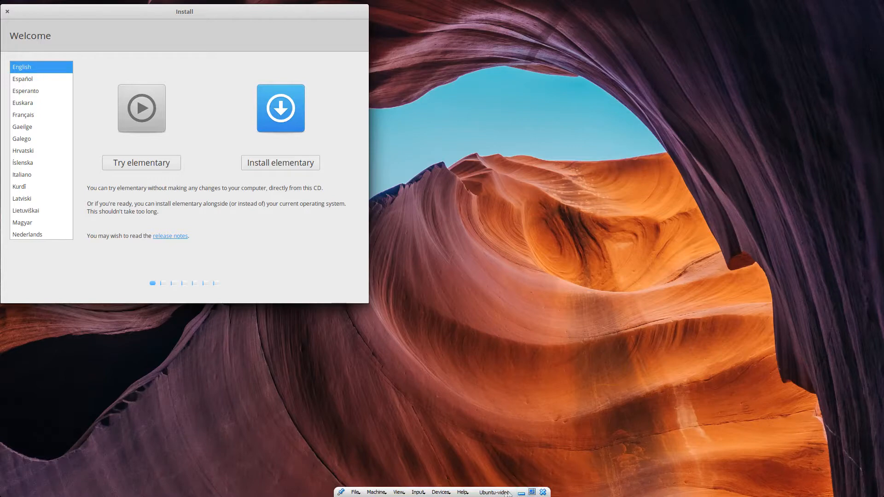
left_click(356, 492)
left_click(512, 449)
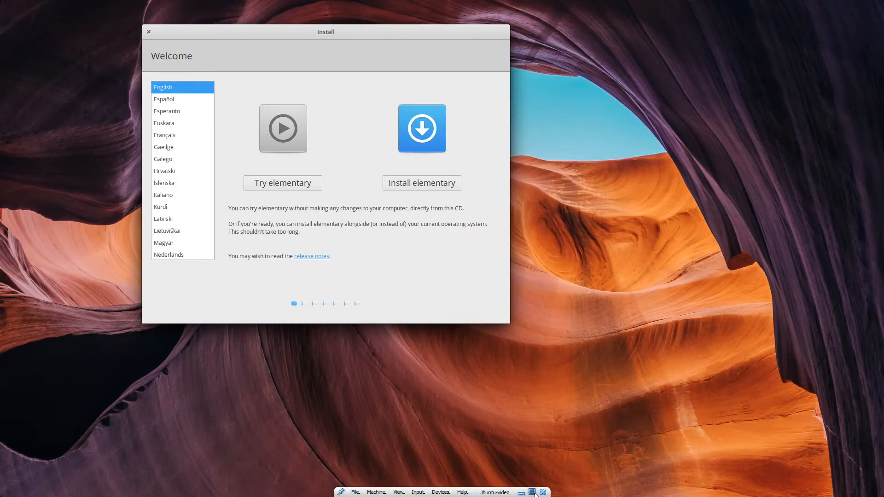
left_click(532, 492)
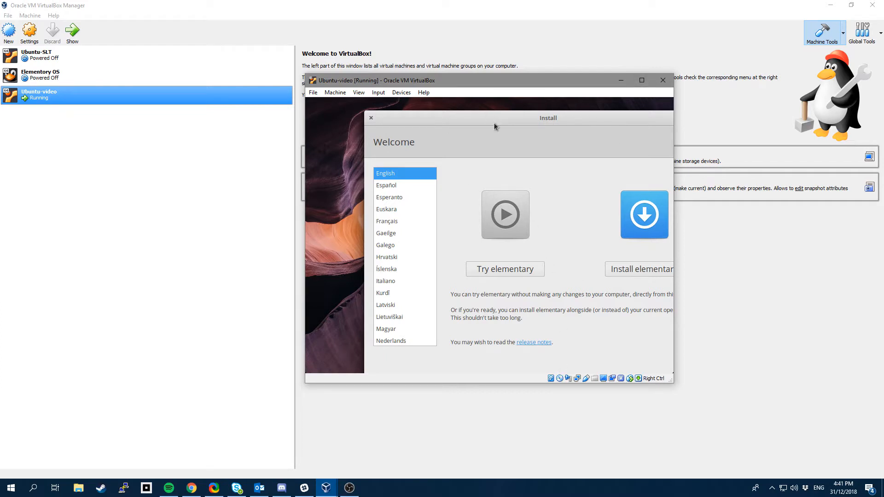
Review the running machine's view, input and device options, including optical drives, network, USB and shared clipboard.
left_click(359, 93)
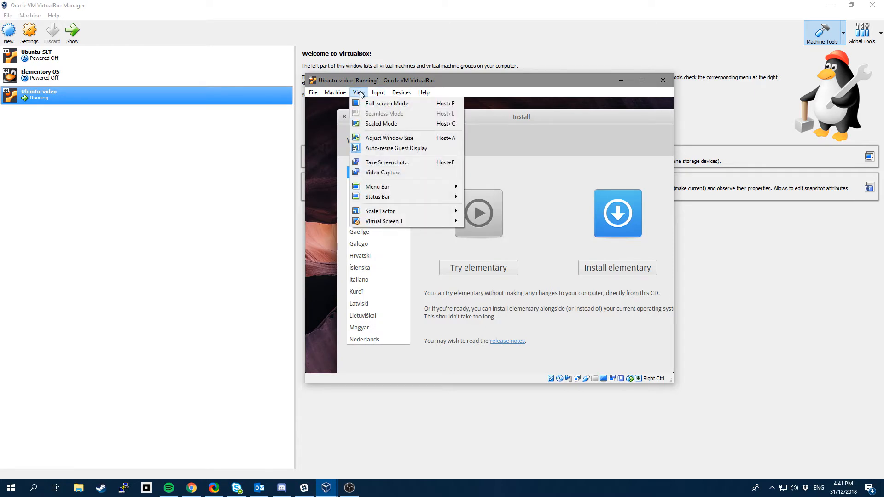
mouse_move(379, 92)
mouse_move(392, 106)
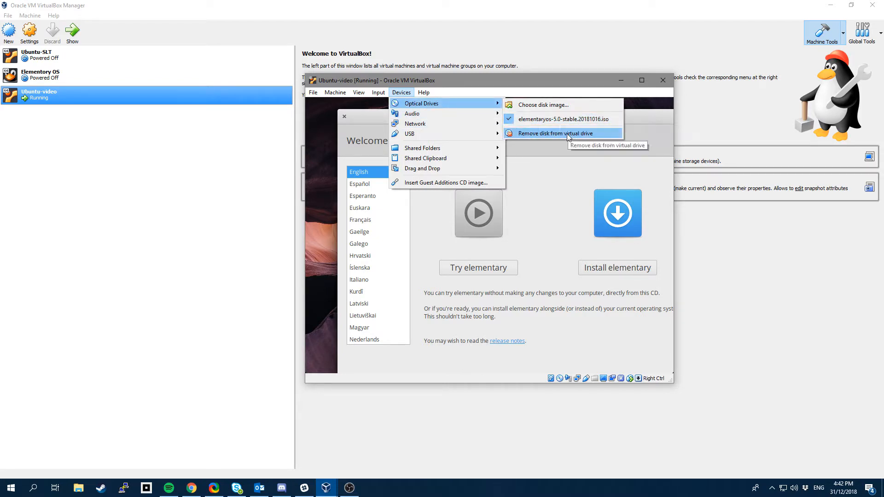
mouse_move(462, 114)
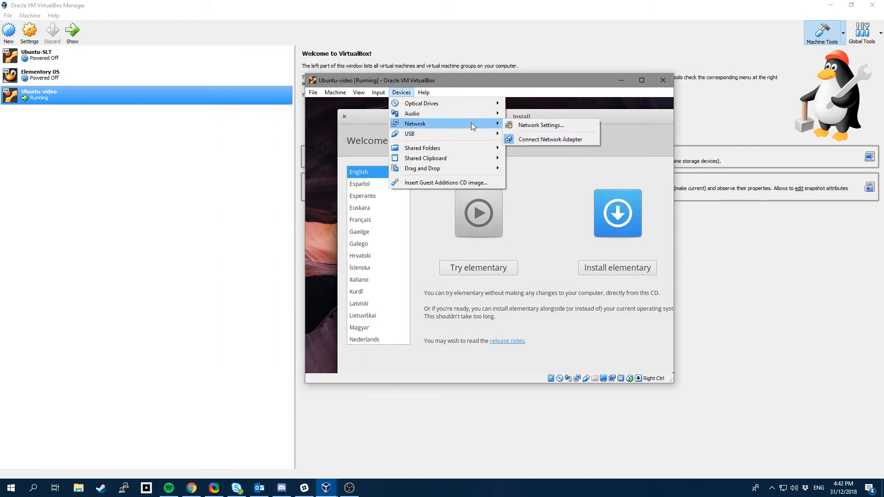
mouse_move(455, 137)
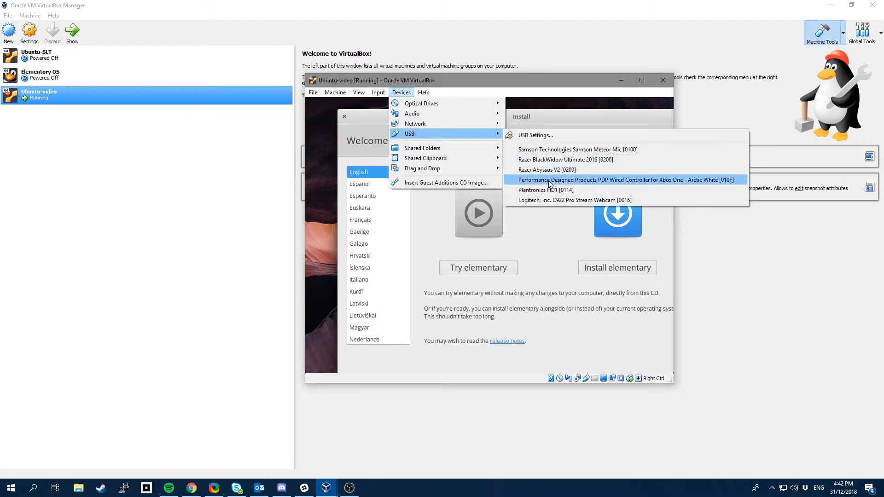
mouse_move(460, 152)
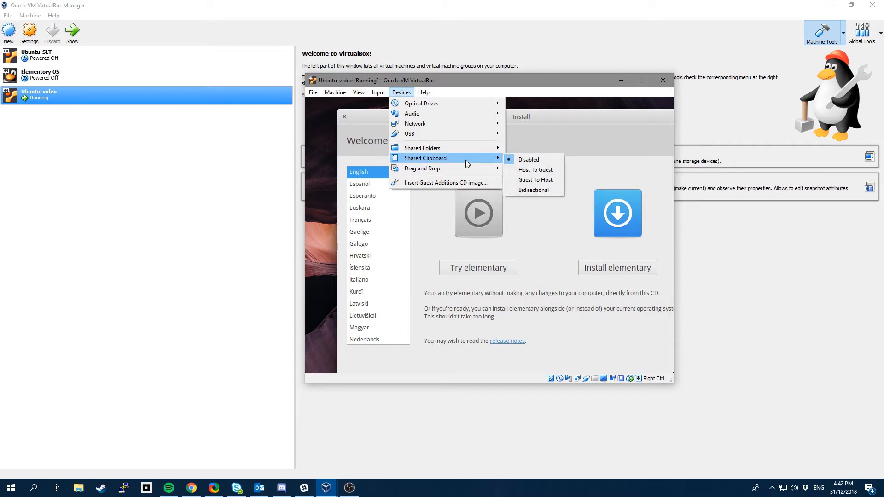
Bring the Ubuntu-video machine window back to the front and review its Guest Additions and help options.
left_click(90, 277)
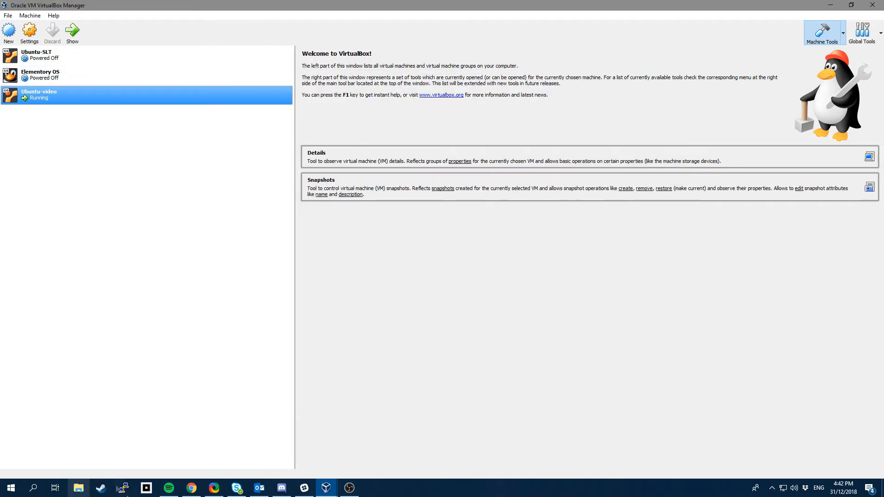
mouse_move(325, 486)
left_click(370, 446)
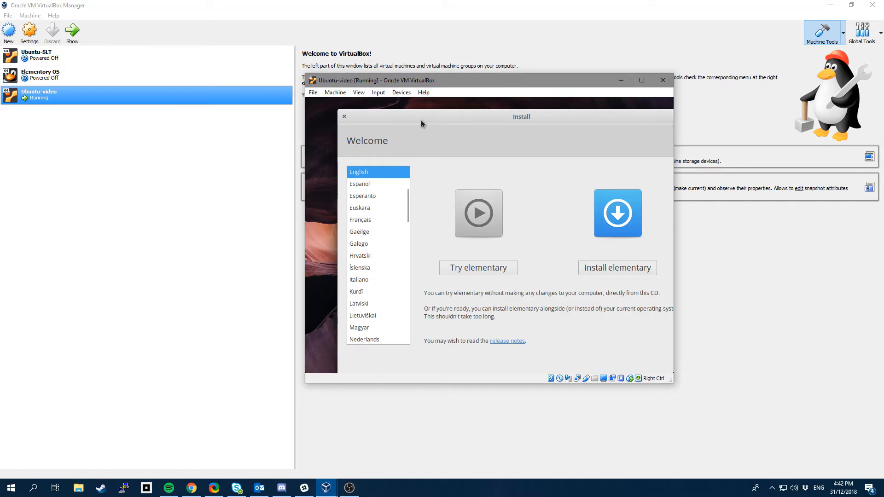
left_click(403, 93)
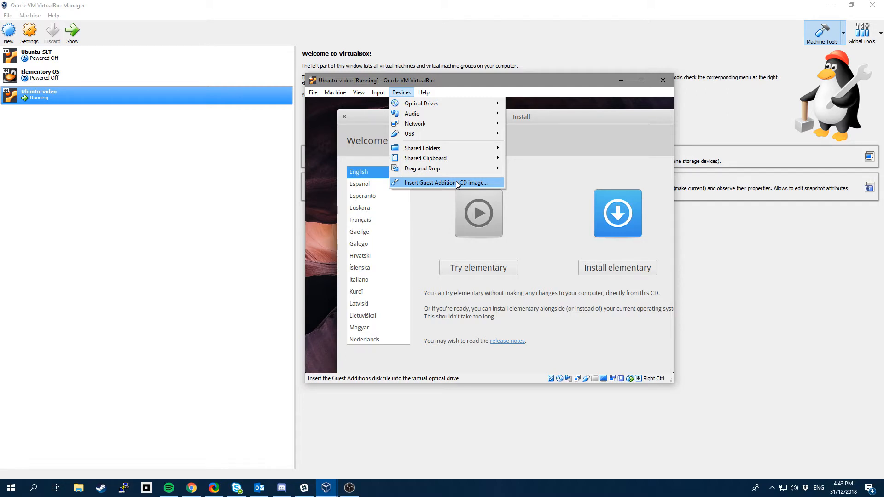
mouse_move(425, 95)
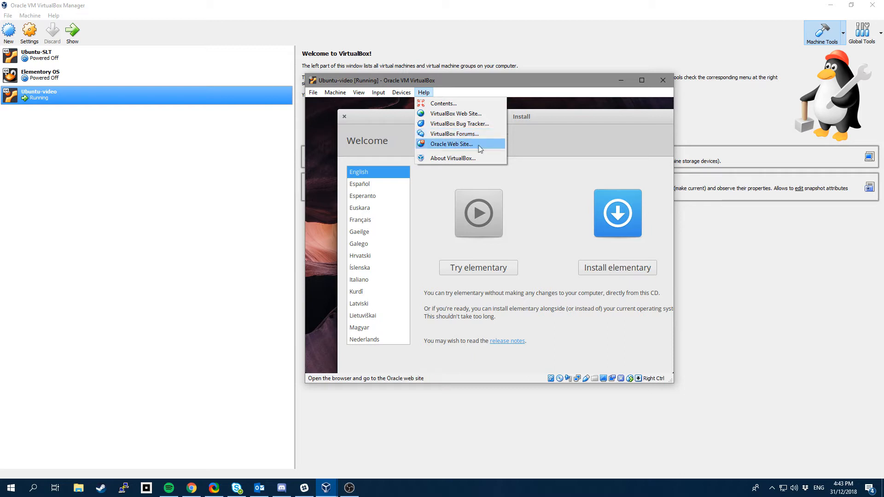
left_click(653, 74)
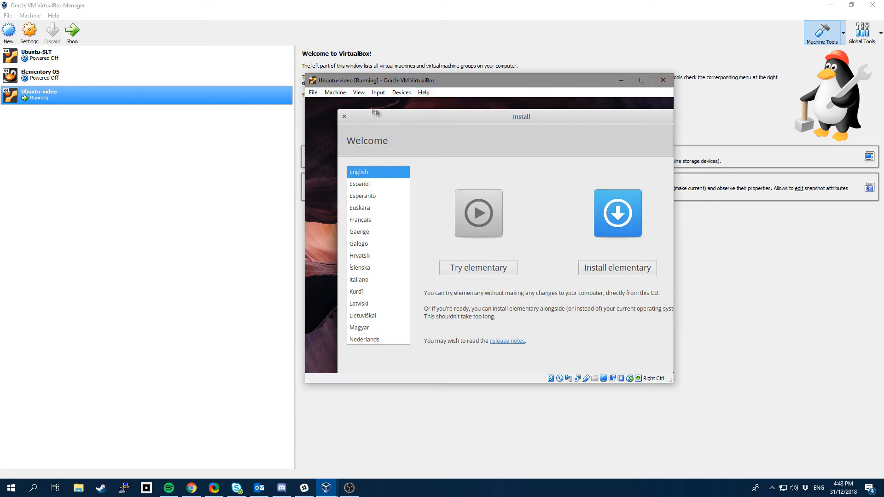
Send an ACPI shutdown to the Ubuntu-video machine and close its window, powering the machine off.
left_click(313, 92)
mouse_move(335, 92)
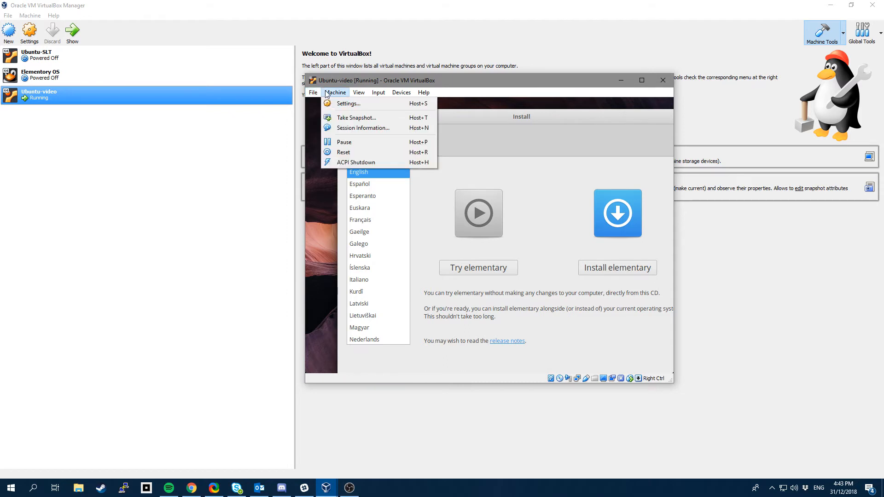
left_click(360, 160)
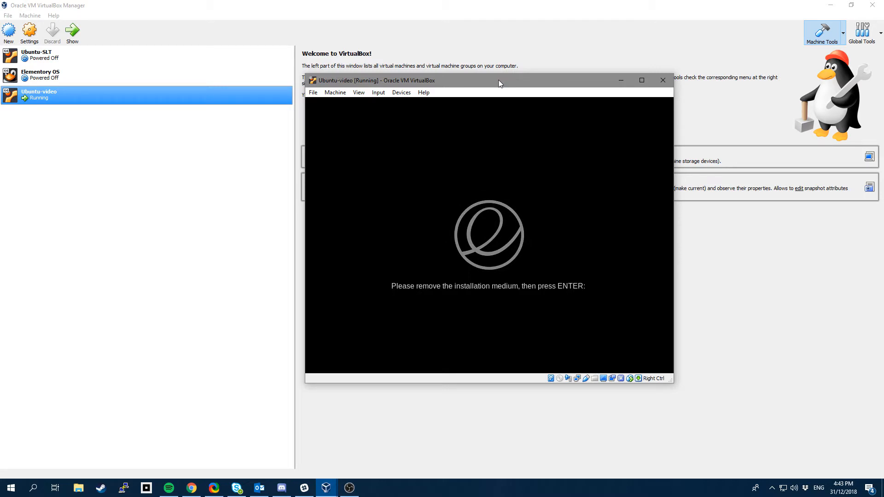
left_click_drag(497, 81, 474, 76)
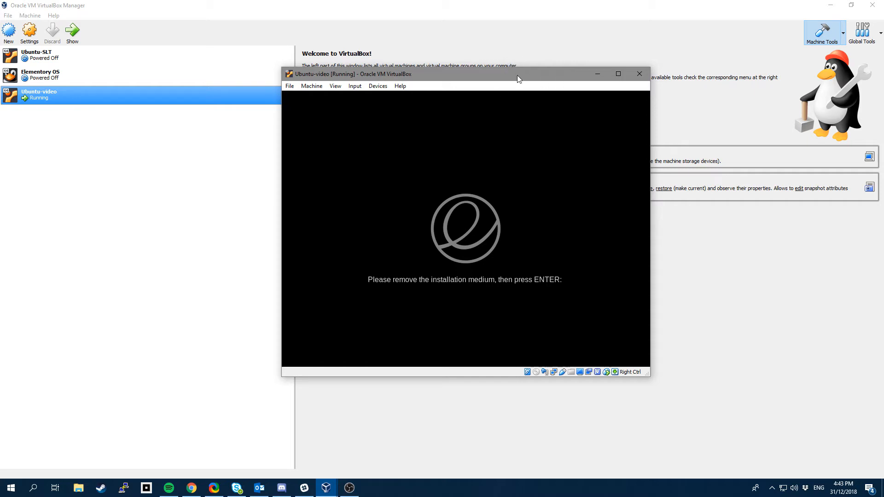
left_click(639, 74)
left_click(453, 237)
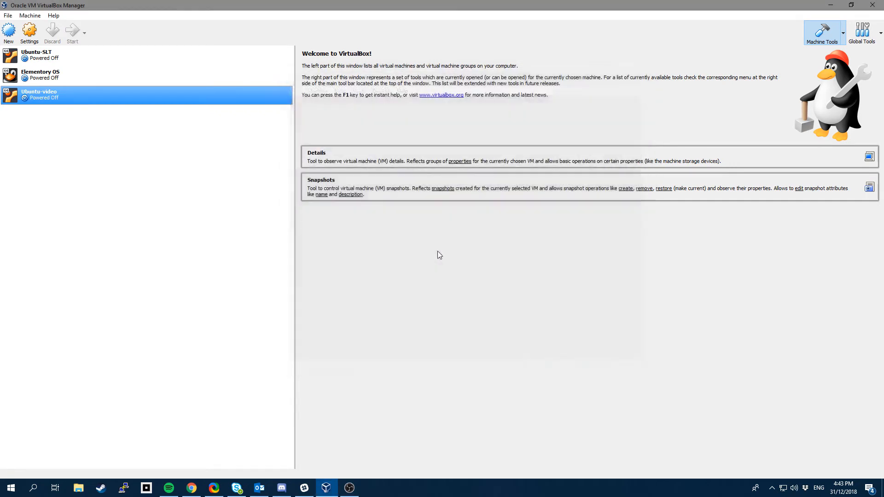
Open the powered-off Ubuntu-video machine's settings and examine the General basic, advanced, description and disk encryption options.
left_click(27, 37)
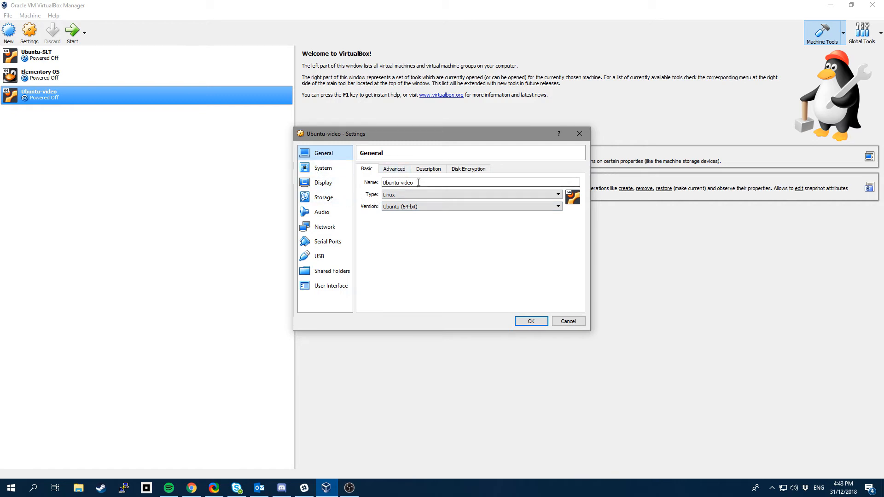
left_click(393, 171)
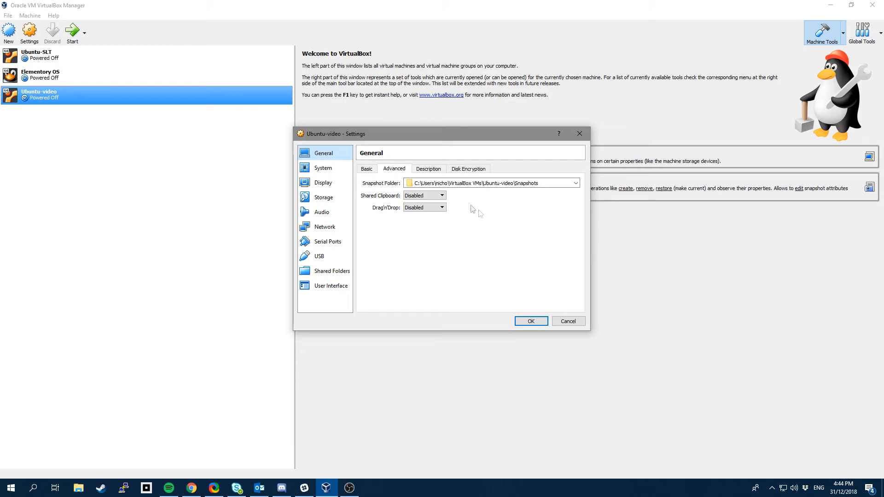
left_click(429, 170)
left_click(424, 197)
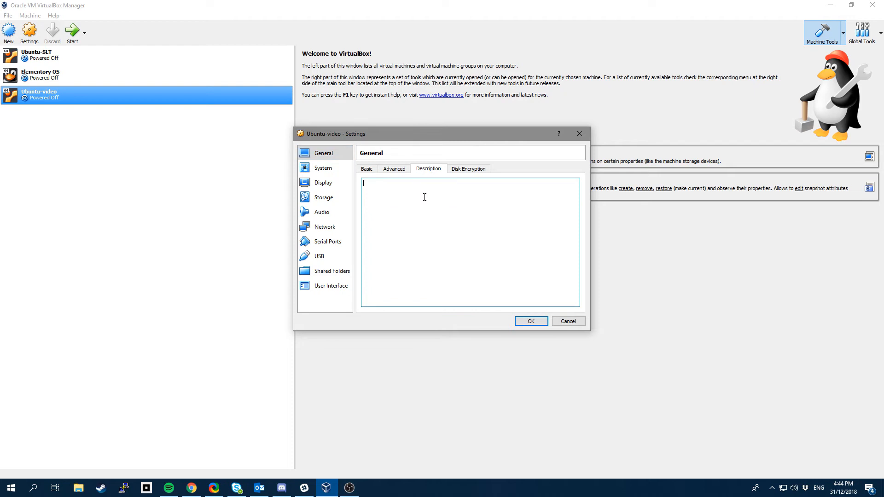
left_click(469, 173)
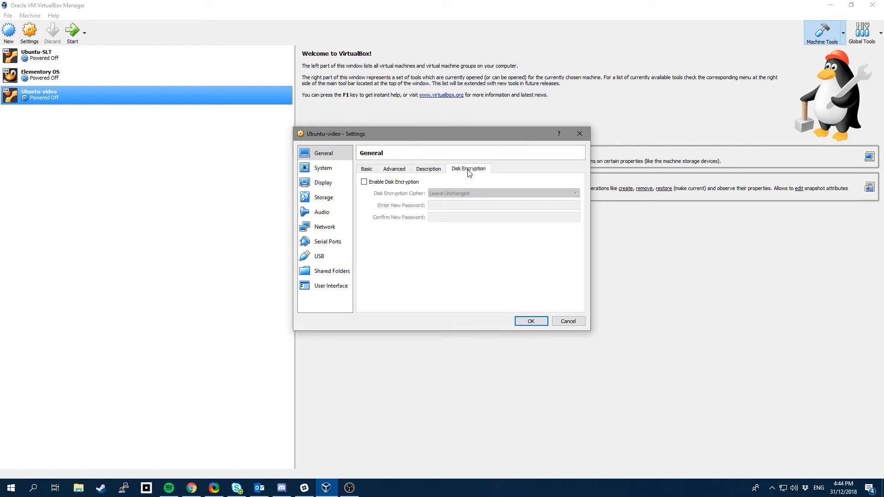
Examine the System settings for the motherboard and processor, including base memory, boot order and CPU count.
left_click(325, 169)
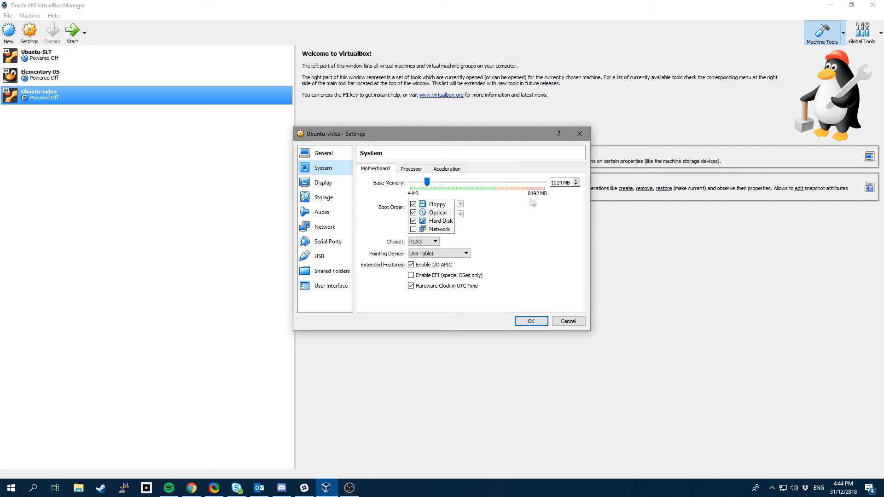
left_click(414, 169)
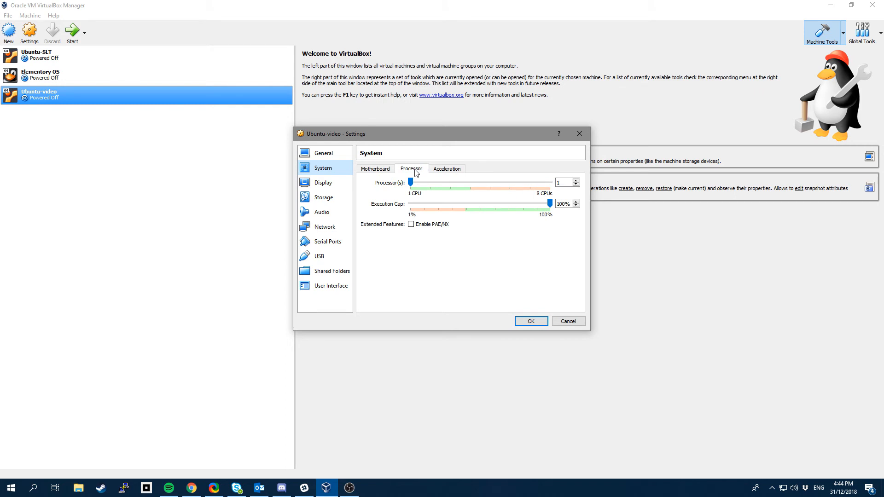
mouse_move(411, 184)
left_mouse_down()
mouse_move(434, 185)
mouse_move(408, 188)
left_mouse_up()
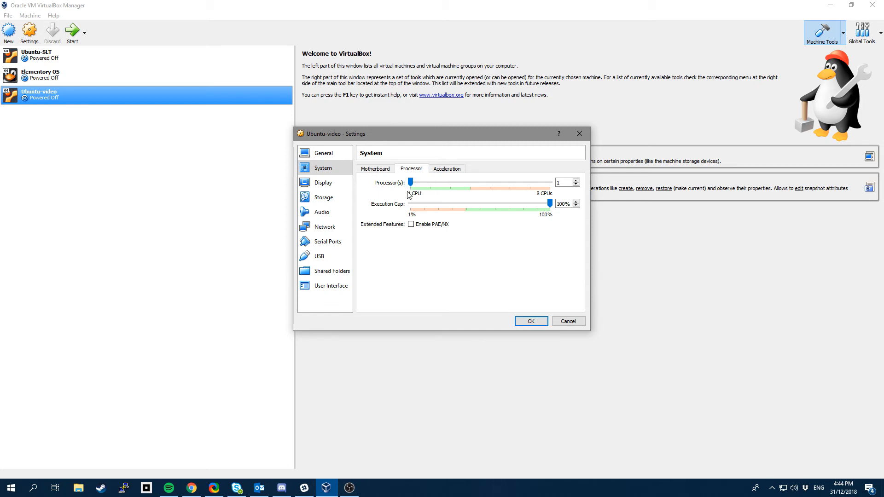
left_click(375, 170)
left_click(561, 183)
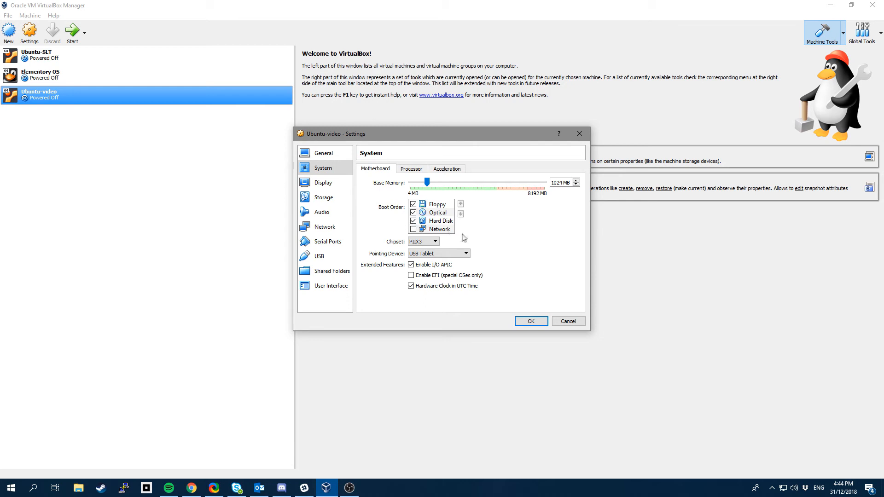
Review the Display screen options and the Storage devices, including the attributes of the Ubuntu-video.vdi disk.
left_click(318, 184)
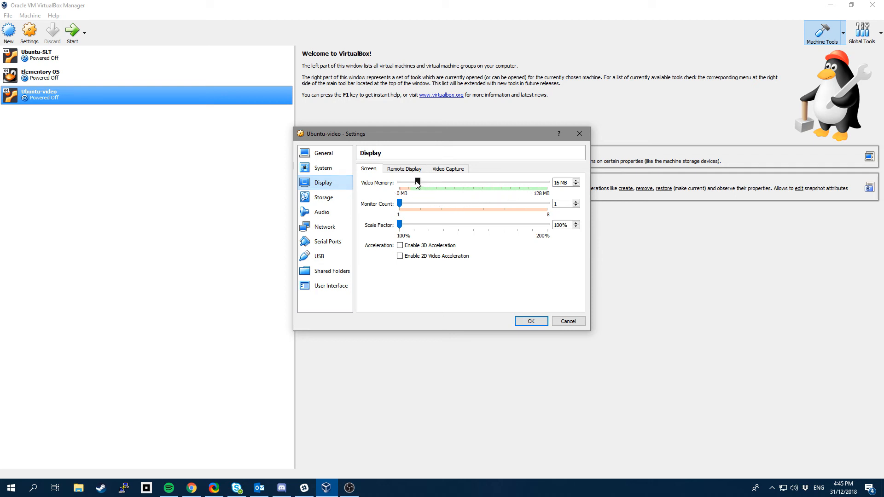
left_click_drag(416, 181, 413, 182)
left_click(329, 198)
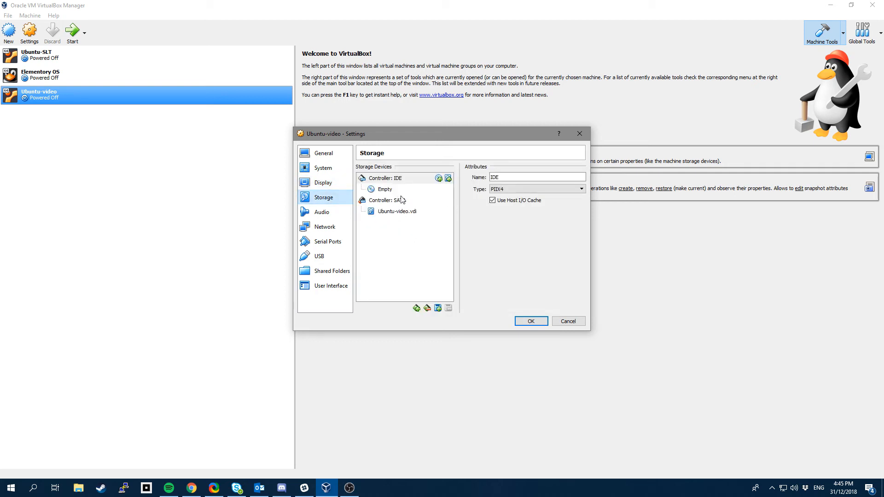
left_click(404, 251)
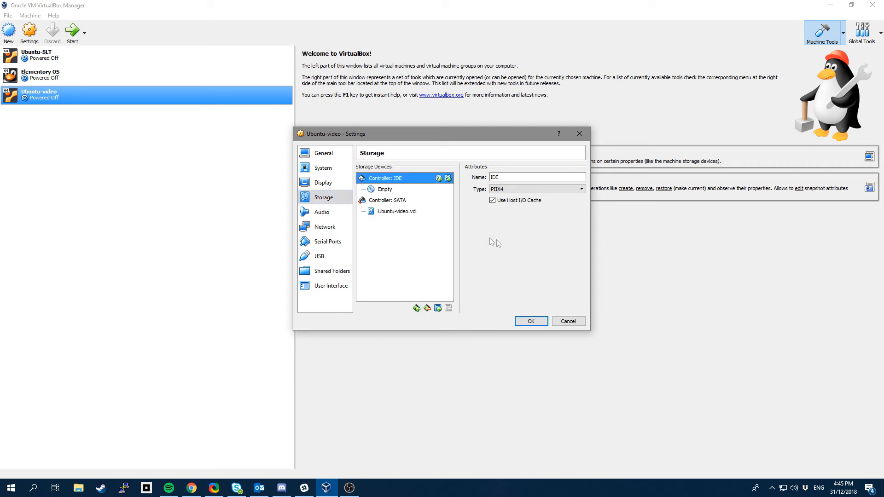
left_click(391, 213)
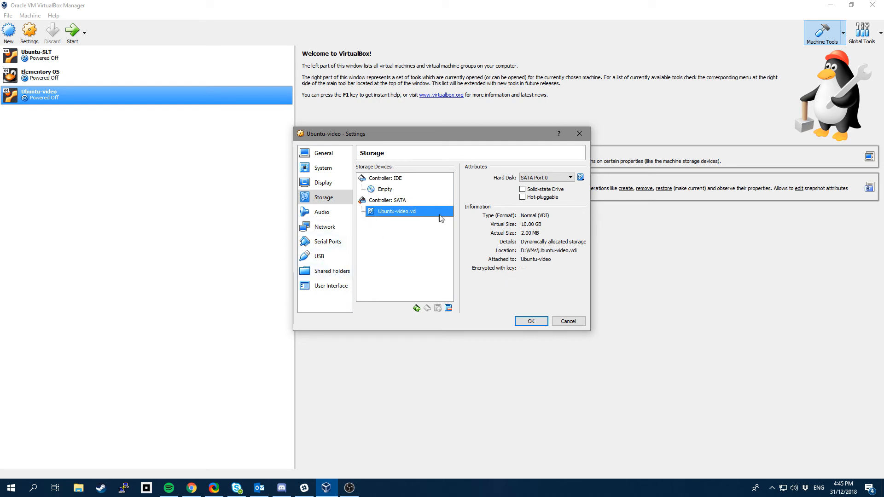
Review the Audio settings, including the available host audio drivers and audio controllers.
left_click(330, 214)
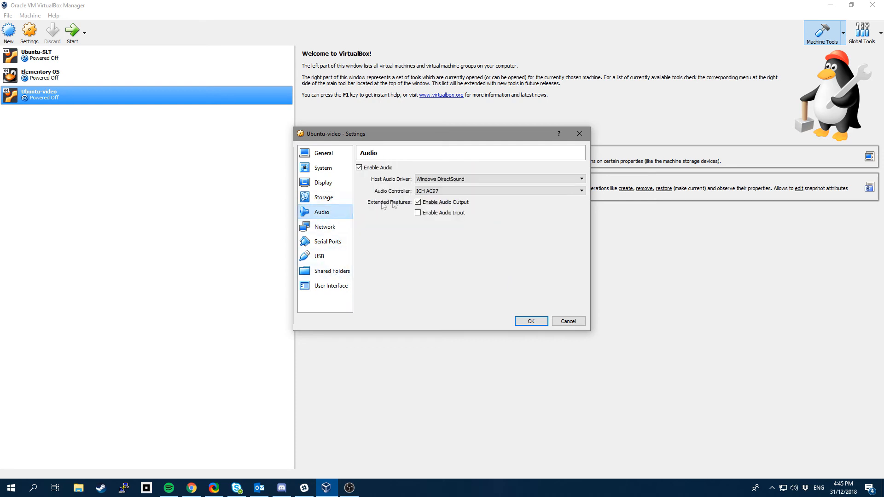
left_click(443, 182)
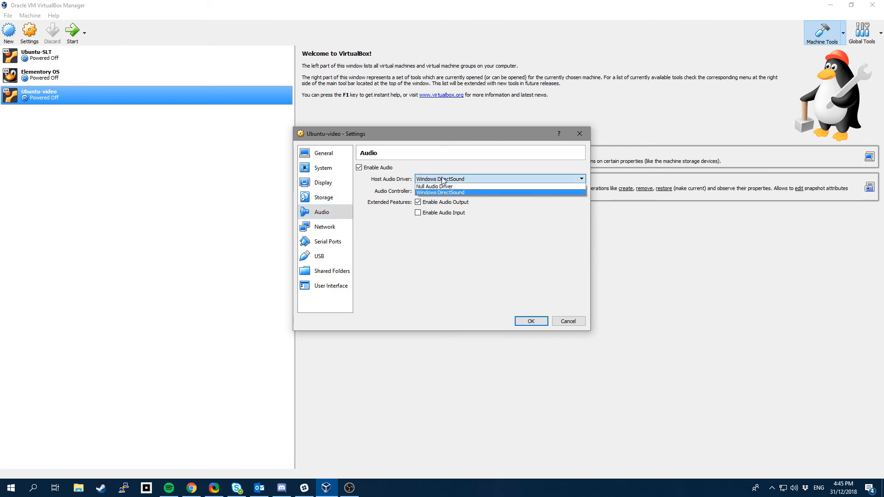
left_click(442, 180)
left_click(453, 192)
left_click(453, 193)
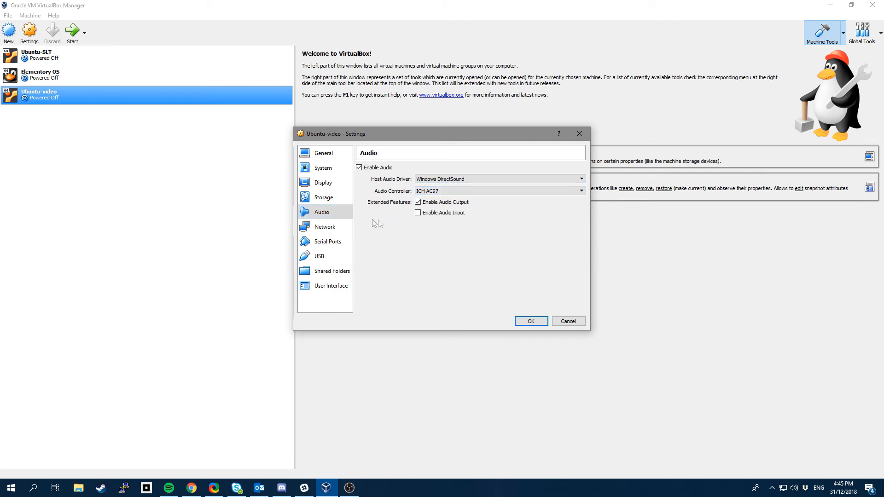
Review the Network, Serial Ports, USB, Shared Folders and User Interface settings, and close the settings without saving.
left_click(326, 228)
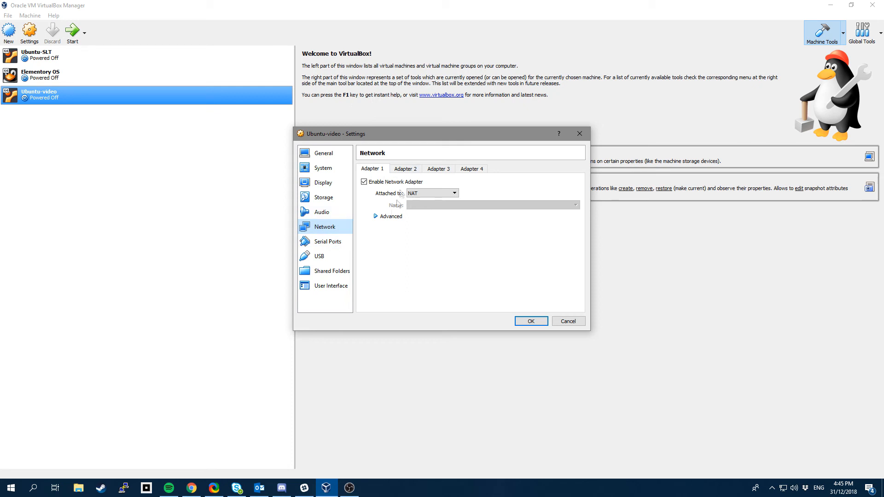
left_click(334, 245)
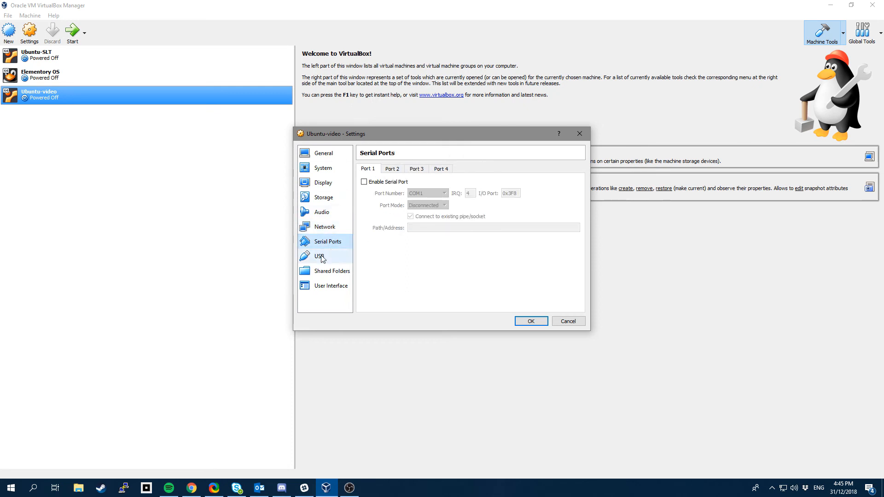
left_click(323, 261)
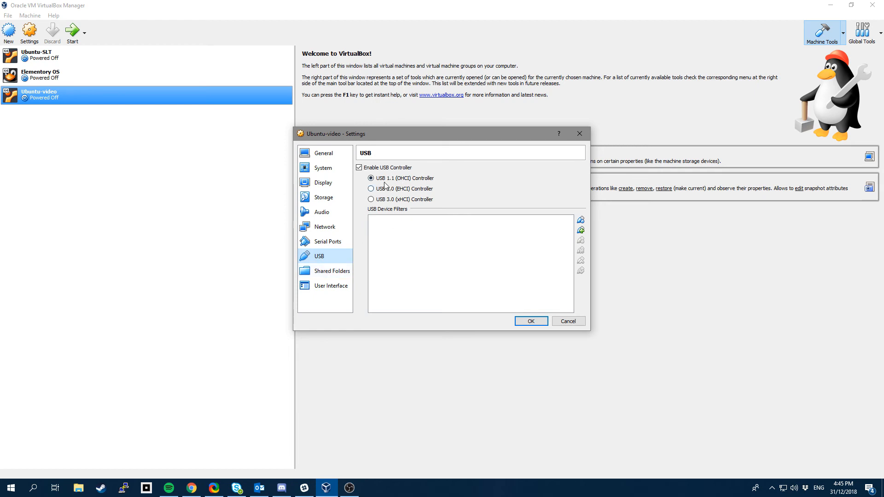
left_click(329, 271)
left_click(329, 287)
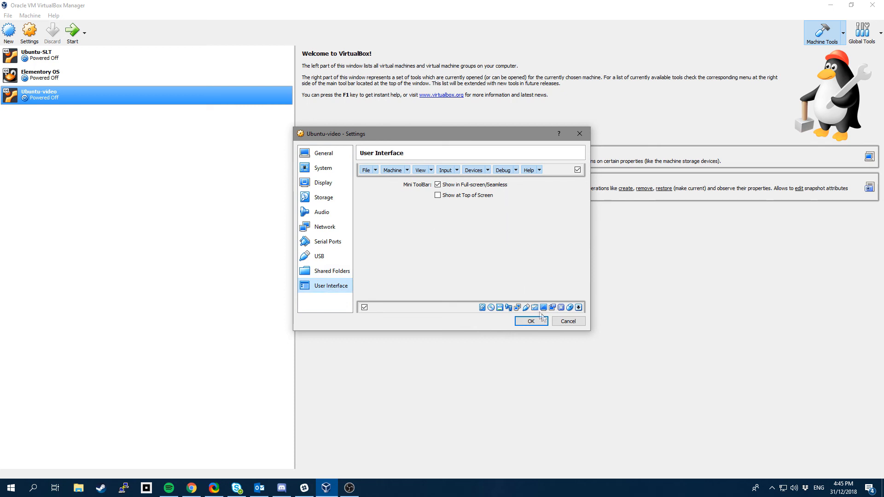
left_click(569, 322)
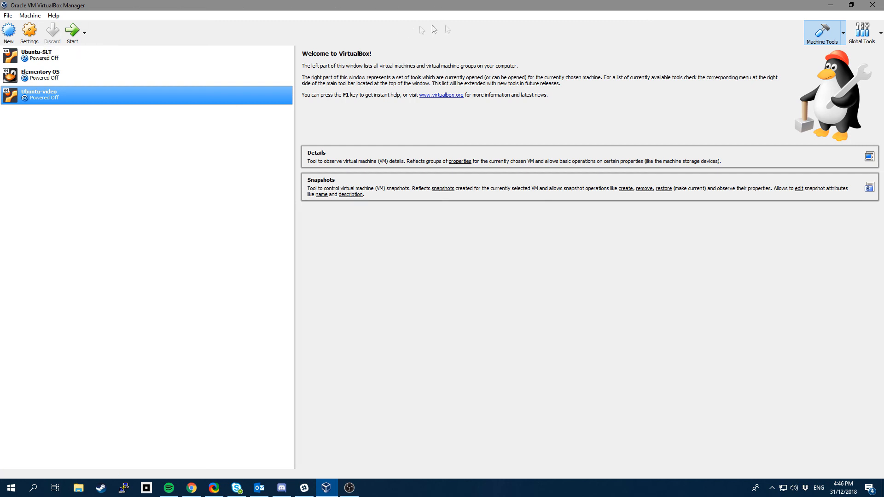
Check which machine tools are available for the Ubuntu-video machine without opening any of them.
left_click(842, 33)
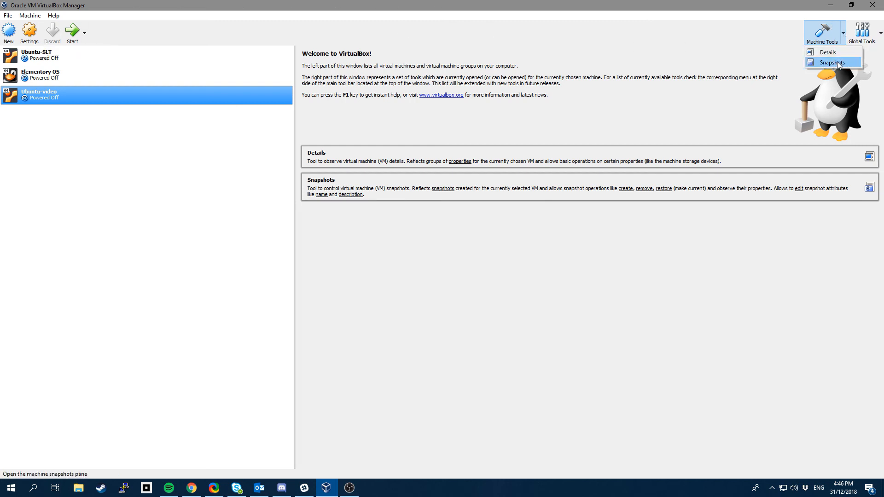
left_click(240, 260)
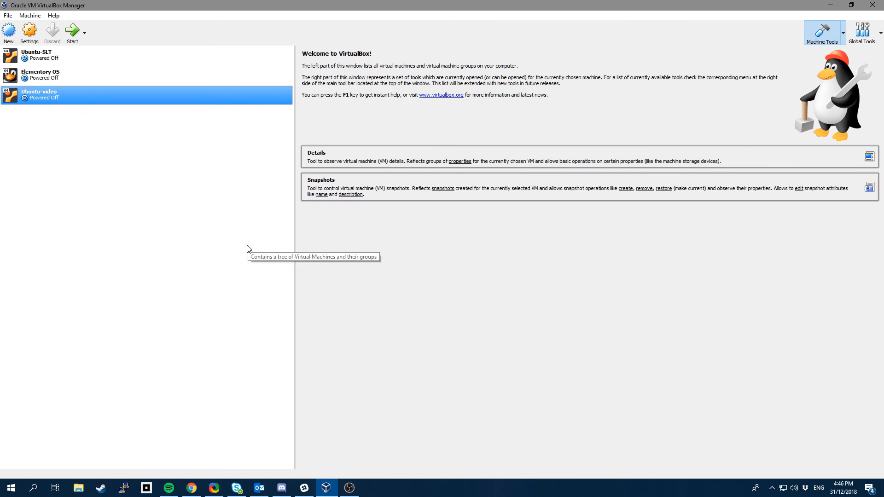